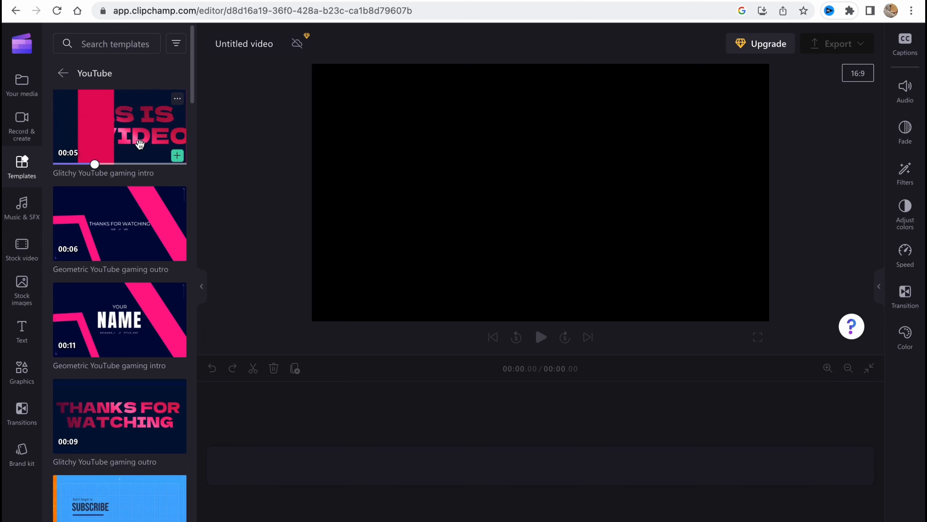
- Look through the YouTube templates, music, stock video, stock images, text, graphics, transitions and brand kit libraries
{"action": "mouse_move", "coordinate": [114, 326]}
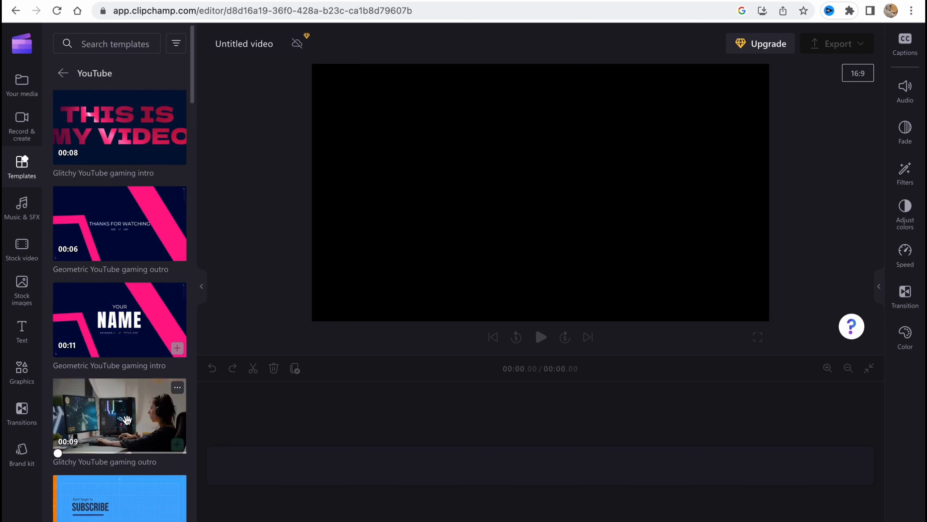
{"action": "left_click", "coordinate": [25, 214]}
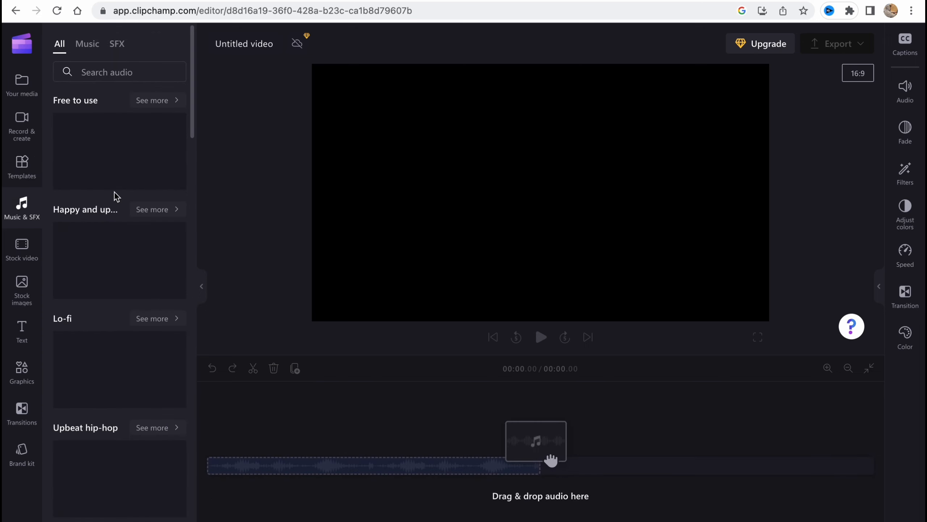
{"action": "mouse_move", "coordinate": [148, 127]}
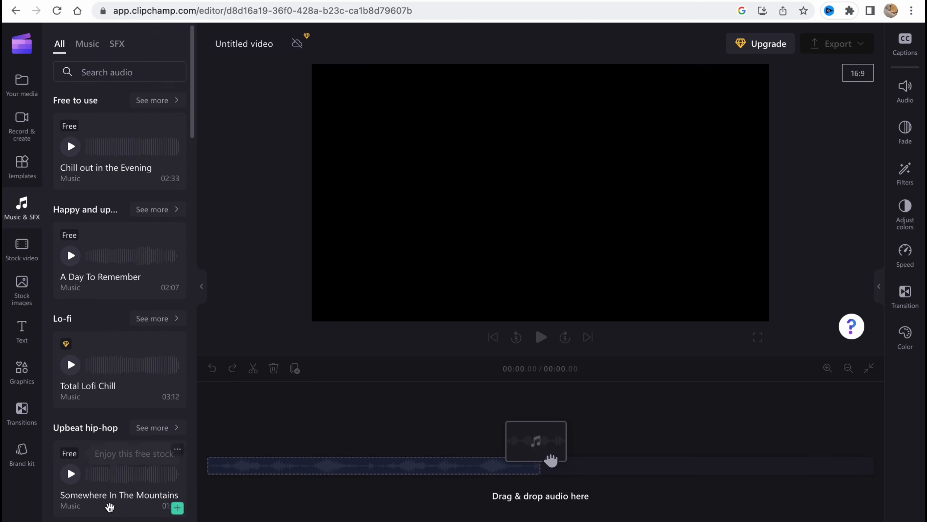
{"action": "left_click", "coordinate": [23, 256]}
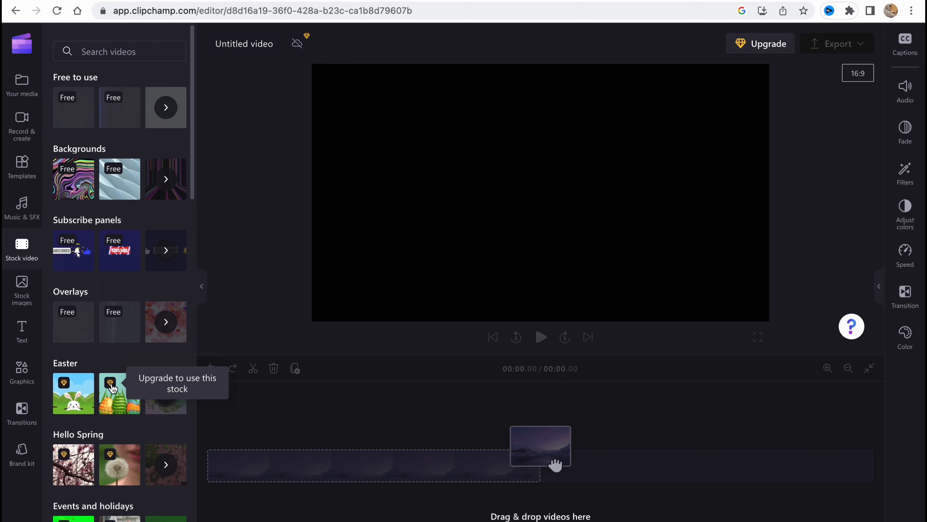
{"action": "left_click", "coordinate": [25, 293]}
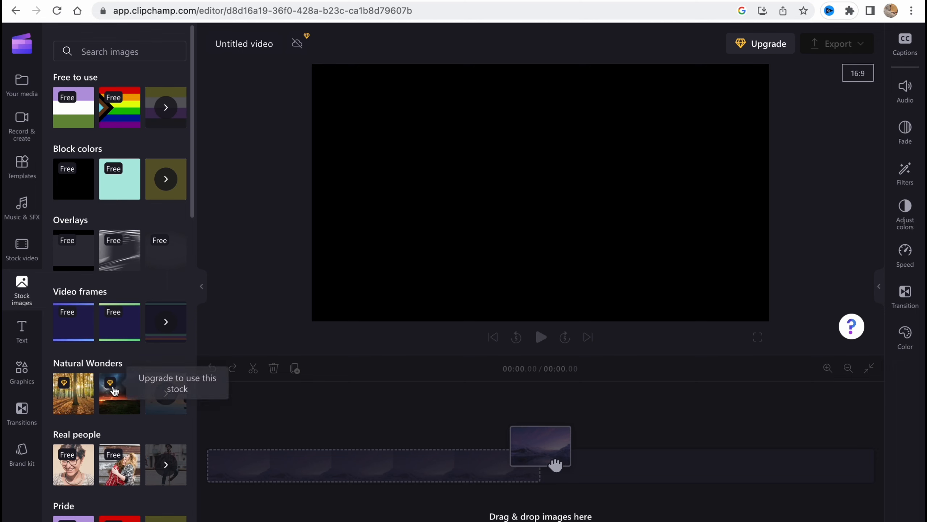
{"action": "left_click", "coordinate": [21, 341]}
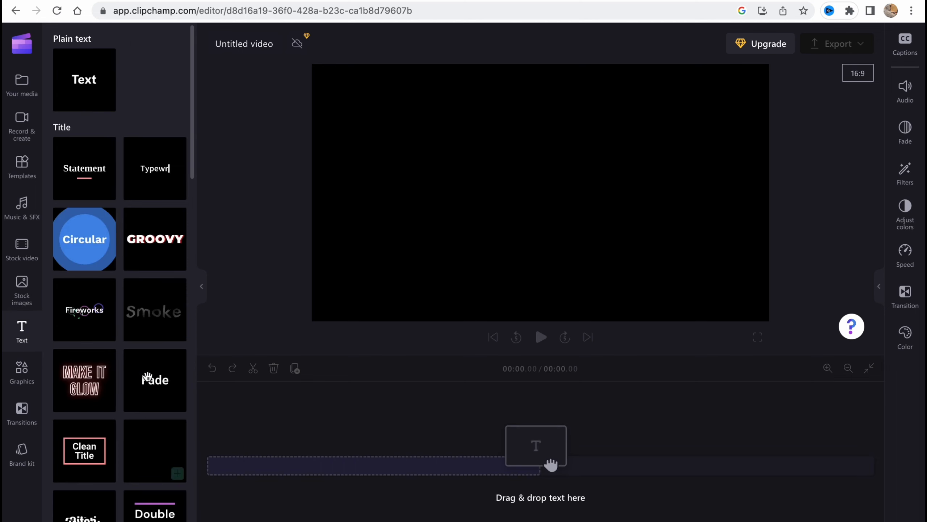
{"action": "left_click", "coordinate": [22, 375]}
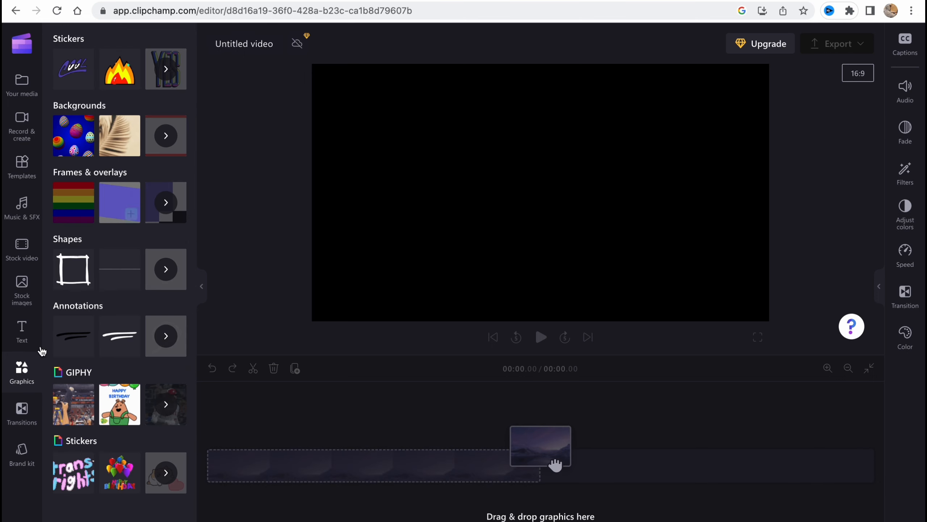
{"action": "left_click", "coordinate": [34, 408]}
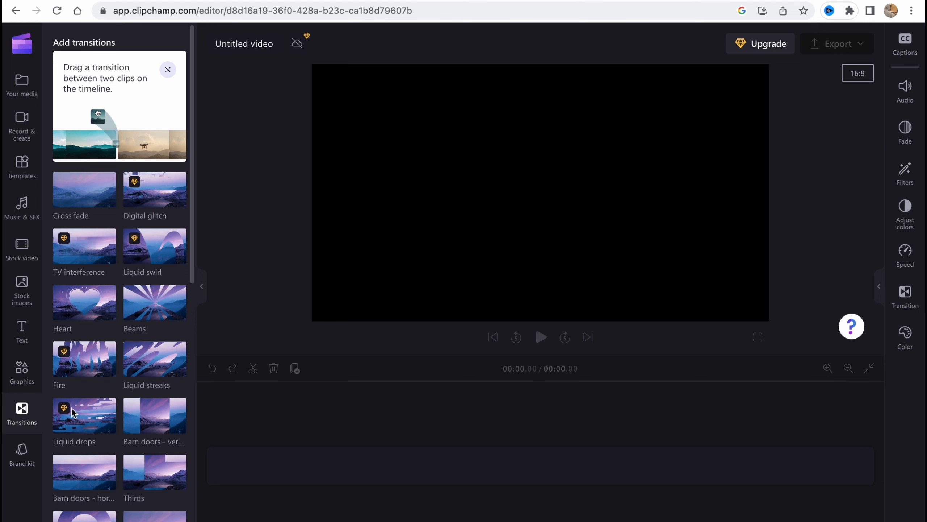
{"action": "left_click", "coordinate": [18, 467]}
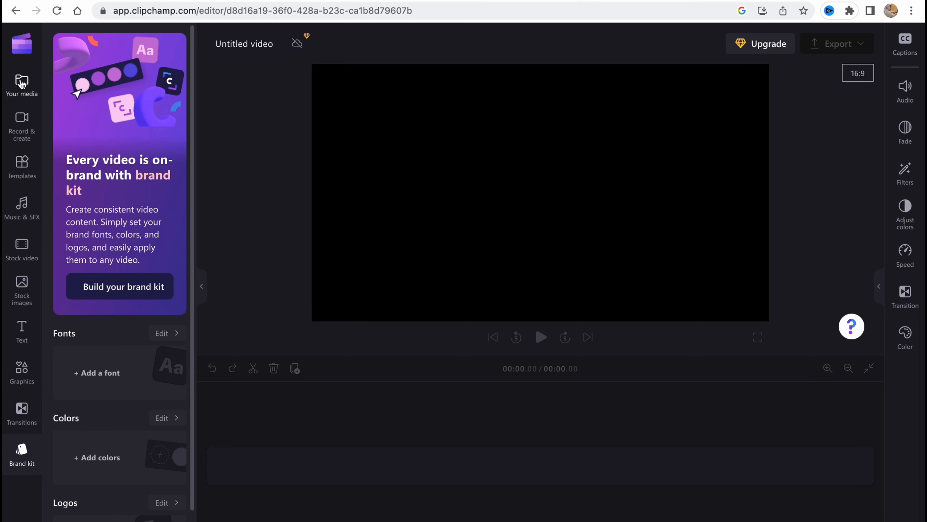
- Add the one-minute rain clip to the timeline and place the nature clip directly after it
{"action": "left_click", "coordinate": [40, 82]}
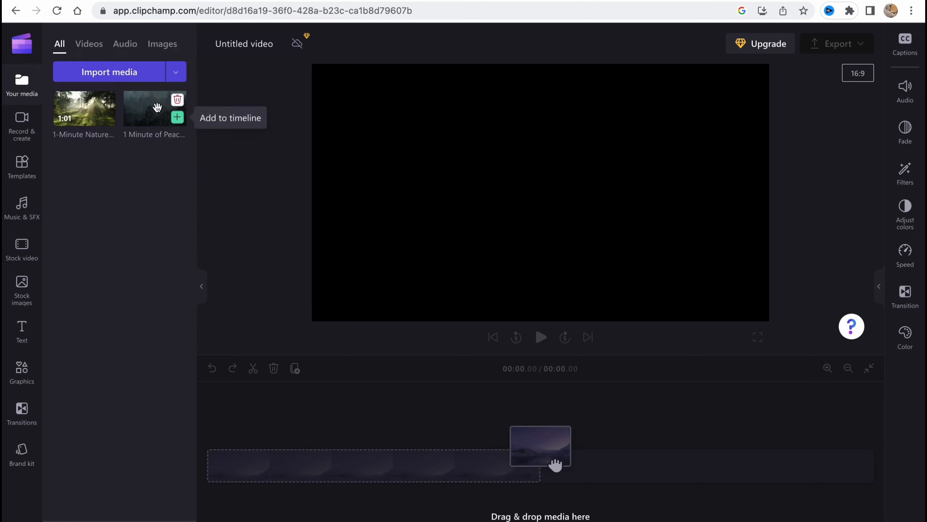
{"action": "left_click_drag", "start_coordinate": [155, 109], "coordinate": [250, 465]}
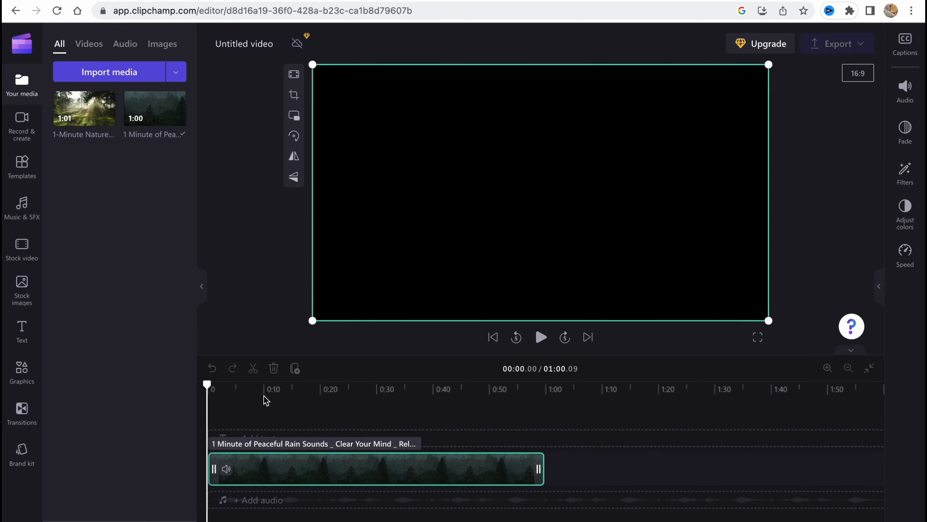
{"action": "left_click", "coordinate": [103, 121]}
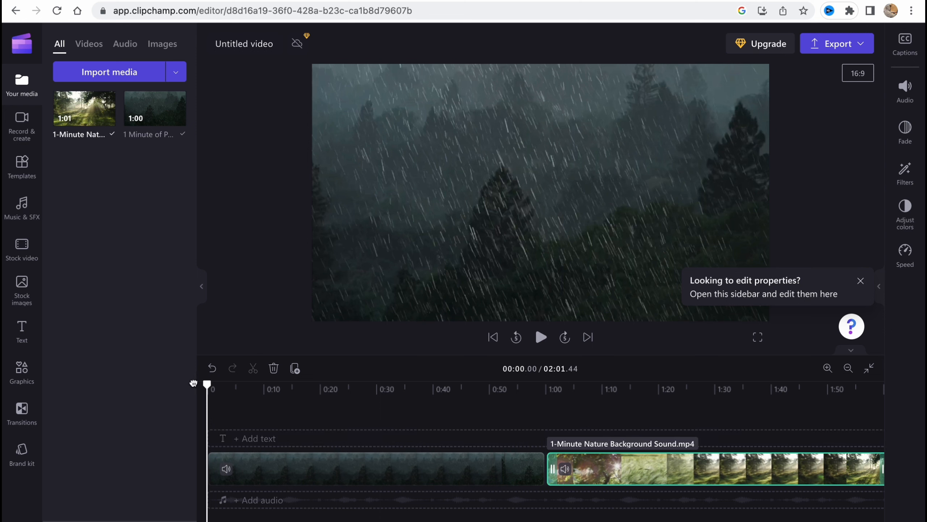
- Preview the start of the rain clip, mute the sound, and preview the nature clip from about 1:06
{"action": "key", "text": "space"}
{"action": "key", "text": "space"}
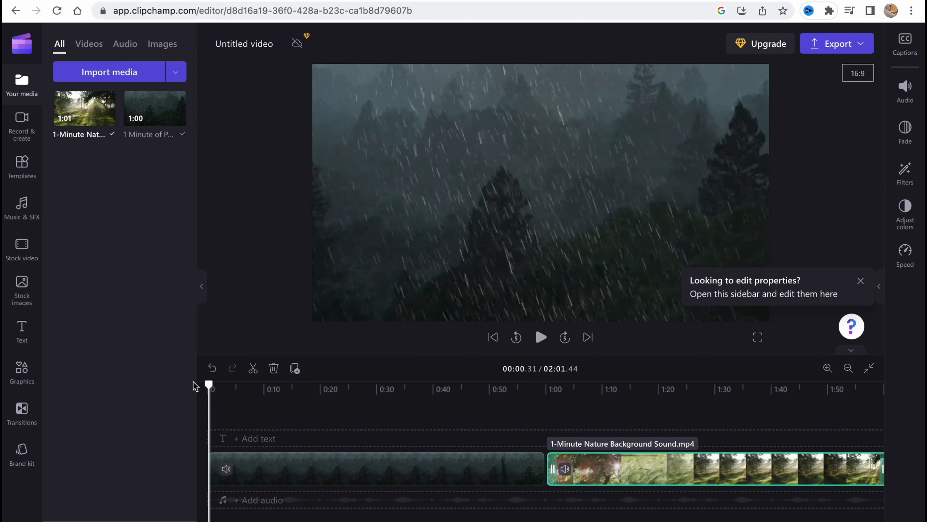
{"action": "key", "text": "XF86AudioMute"}
{"action": "key", "text": "space"}
{"action": "left_click_drag", "start_coordinate": [218, 389], "coordinate": [582, 401]}
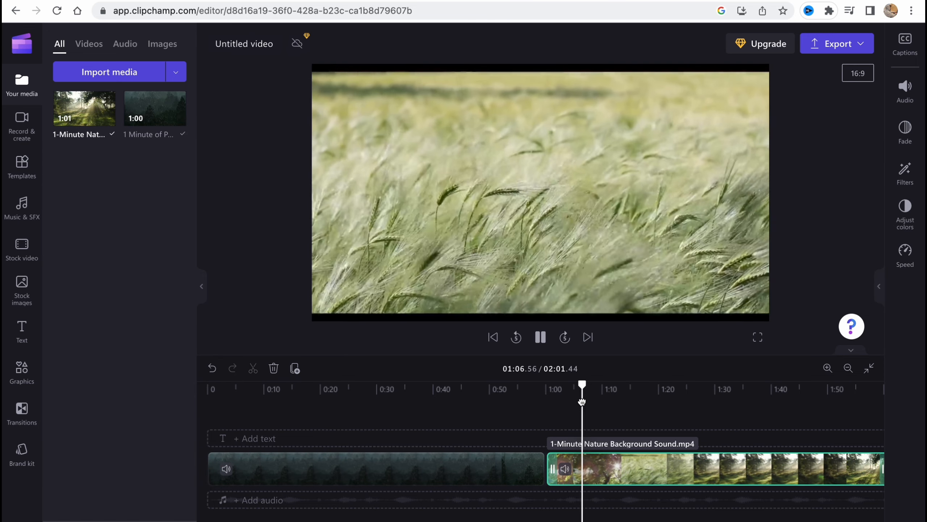
{"action": "key", "text": "space"}
- Enlarge the nature clip past the frame edges to hide its black bars, and reset it with Fit
{"action": "left_click", "coordinate": [454, 457]}
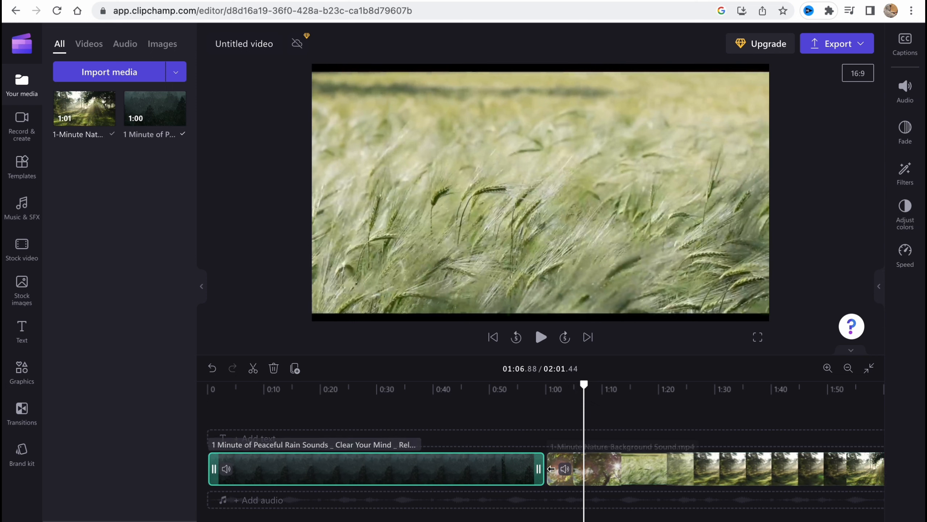
{"action": "left_click", "coordinate": [618, 473]}
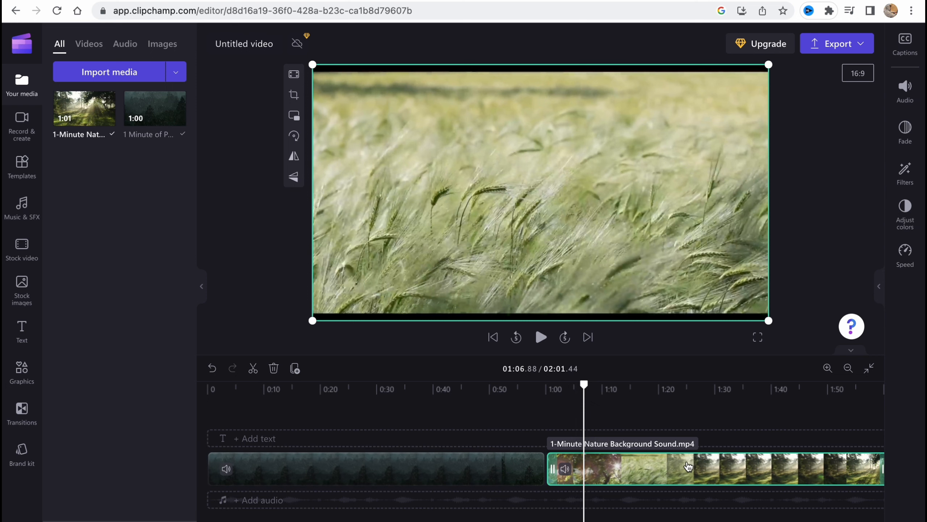
{"action": "left_click_drag", "start_coordinate": [768, 320], "coordinate": [800, 338]}
{"action": "left_click_drag", "start_coordinate": [717, 272], "coordinate": [708, 264]}
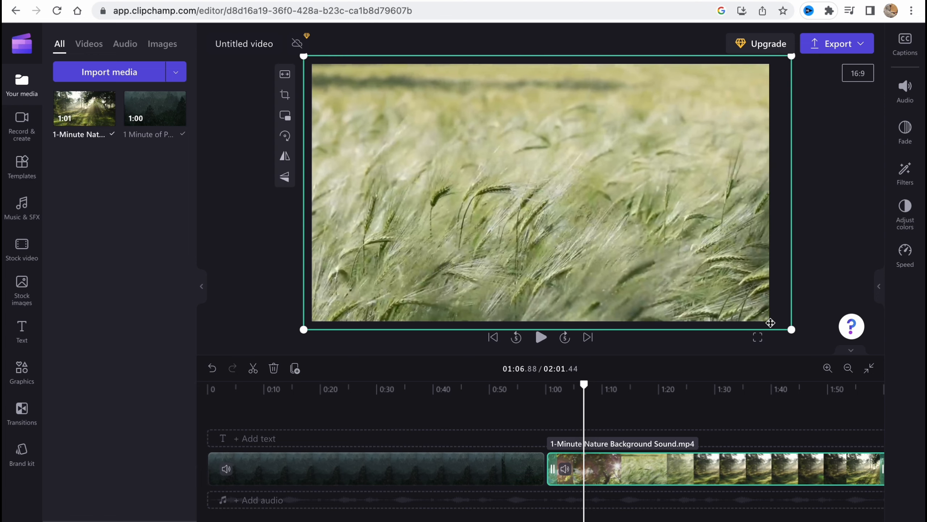
{"action": "key", "text": "space"}
{"action": "key", "text": "space"}
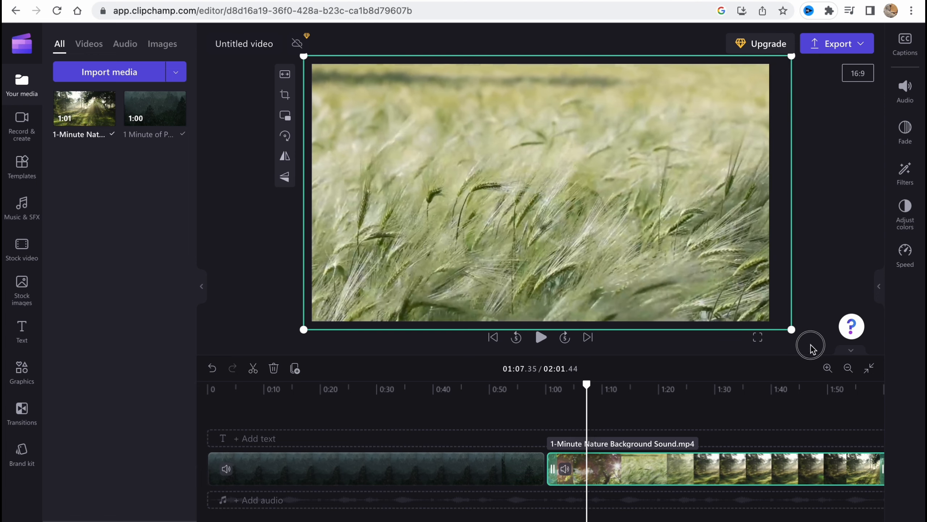
{"action": "left_click_drag", "start_coordinate": [792, 328], "coordinate": [801, 339]}
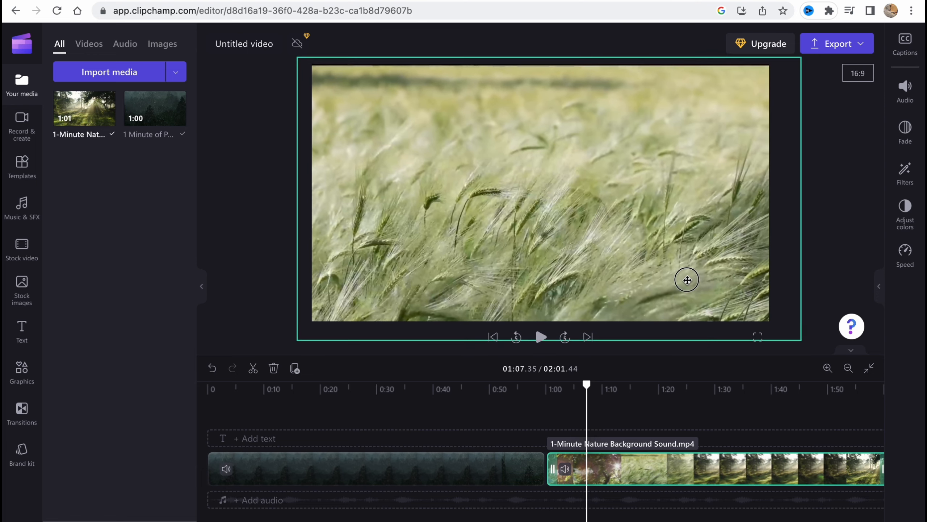
{"action": "left_click_drag", "start_coordinate": [688, 280], "coordinate": [686, 279]}
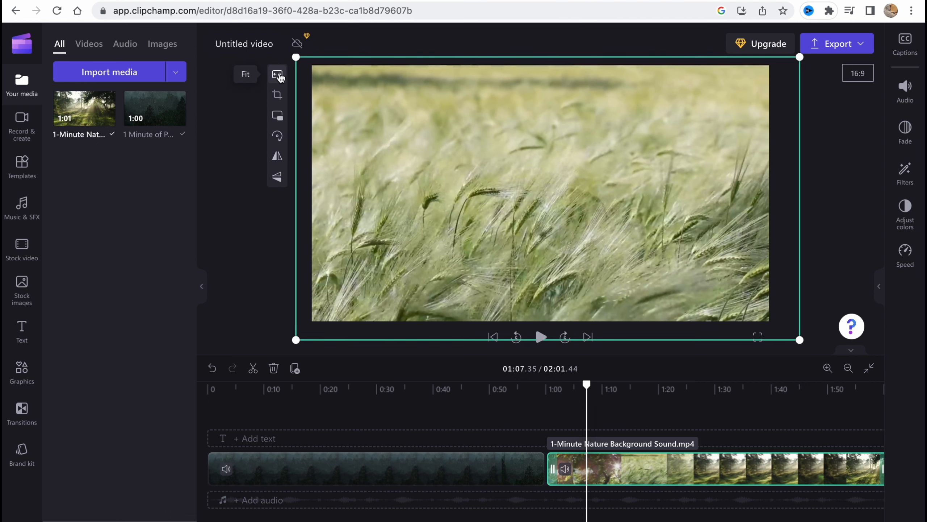
{"action": "left_click", "coordinate": [277, 74]}
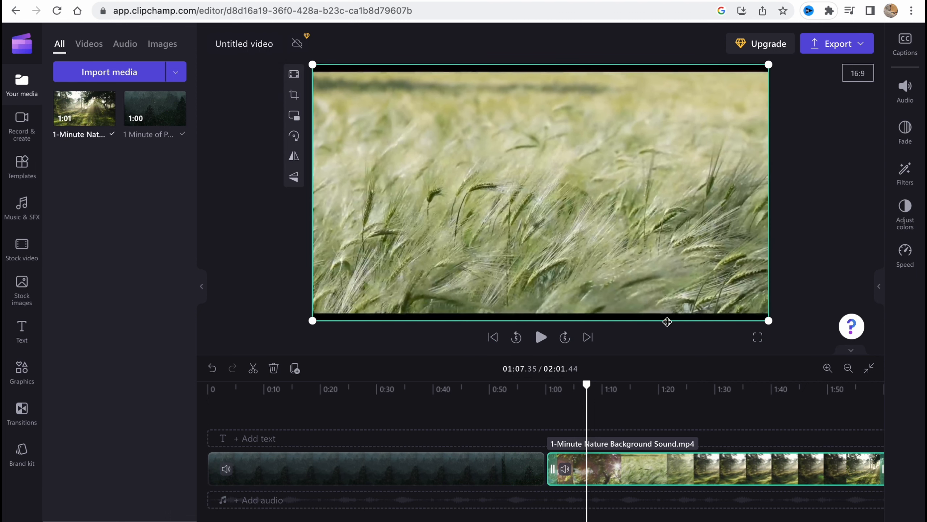
- Enlarge the nature clip beyond the frame and recentre it so it fills the preview without black bars
{"action": "left_click_drag", "start_coordinate": [769, 320], "coordinate": [842, 365]}
{"action": "left_click_drag", "start_coordinate": [711, 284], "coordinate": [687, 271]}
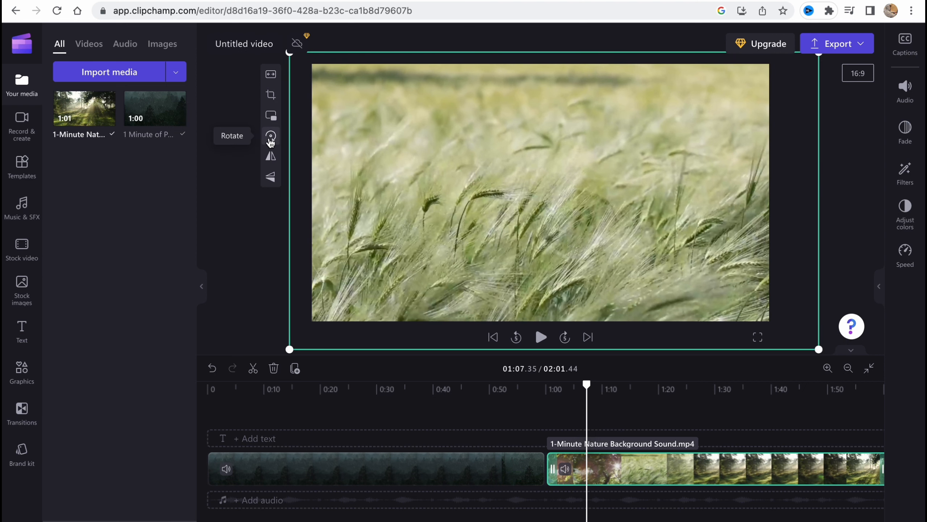
- Rotate the nature clip upside down and turn it back upright
{"action": "left_click", "coordinate": [271, 137]}
{"action": "left_click", "coordinate": [381, 137]}
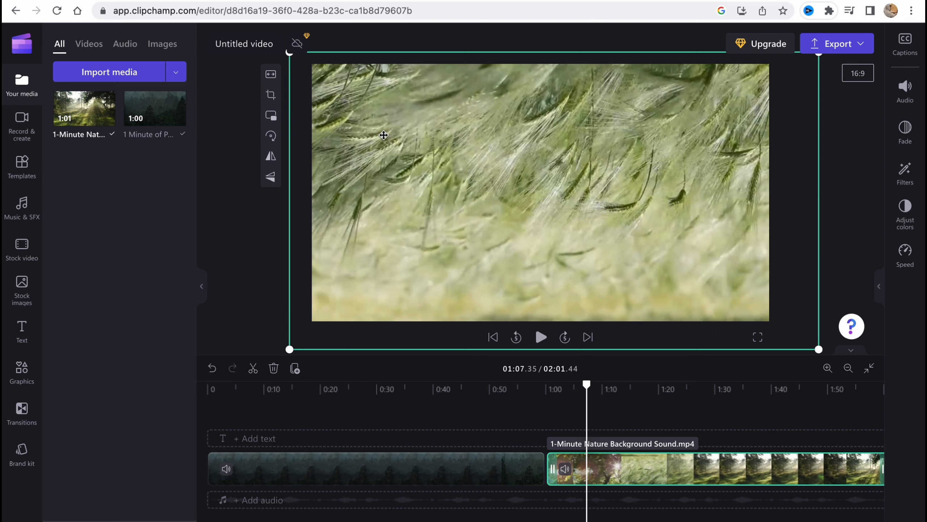
{"action": "left_click", "coordinate": [279, 139]}
{"action": "left_click", "coordinate": [388, 138]}
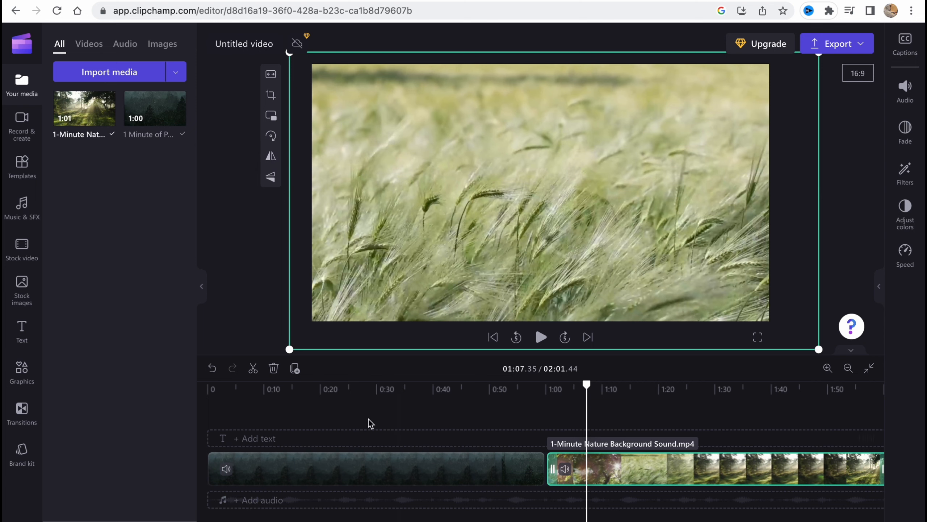
- Split the nature clip at 01:07.35, delete its opening part and close the gap after the rain clip
{"action": "mouse_move", "coordinate": [552, 464]}
{"action": "left_mouse_down"}
{"action": "mouse_move", "coordinate": [586, 466]}
{"action": "mouse_move", "coordinate": [548, 465]}
{"action": "left_mouse_up"}
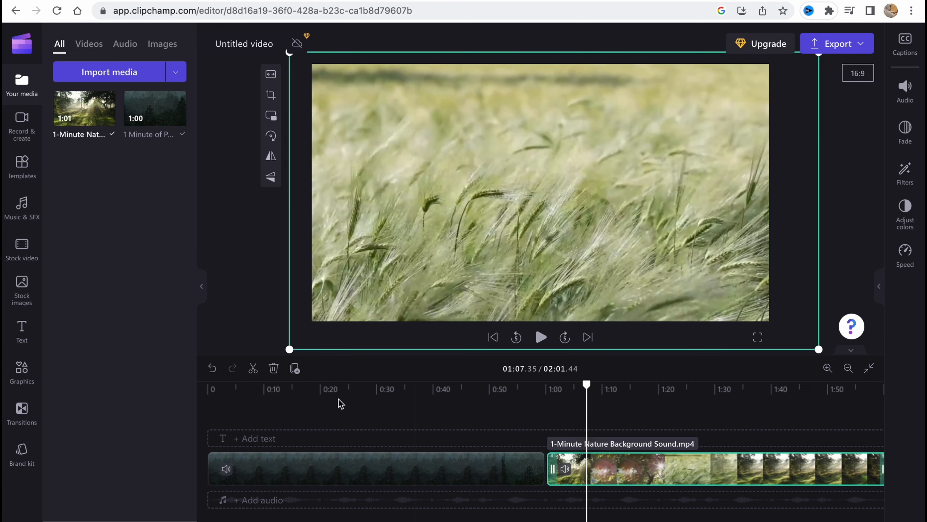
{"action": "left_click", "coordinate": [252, 368]}
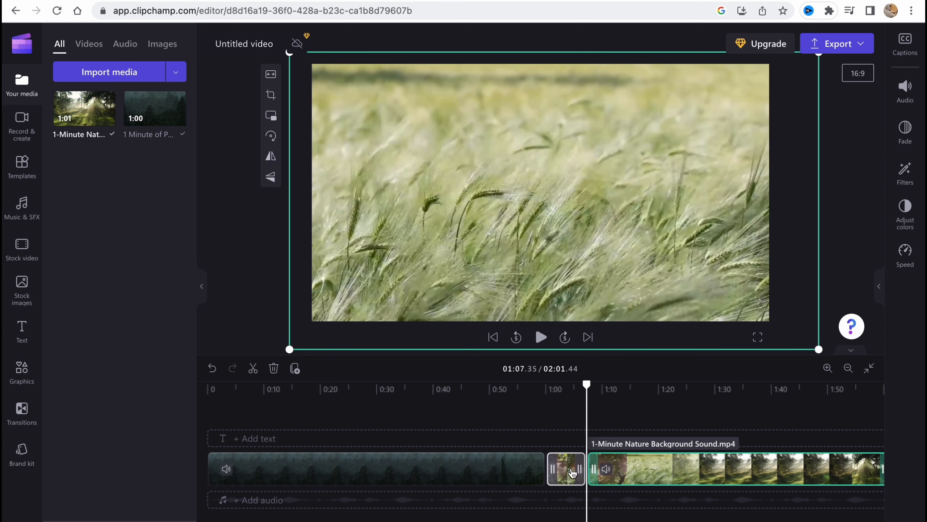
{"action": "key", "text": "Delete"}
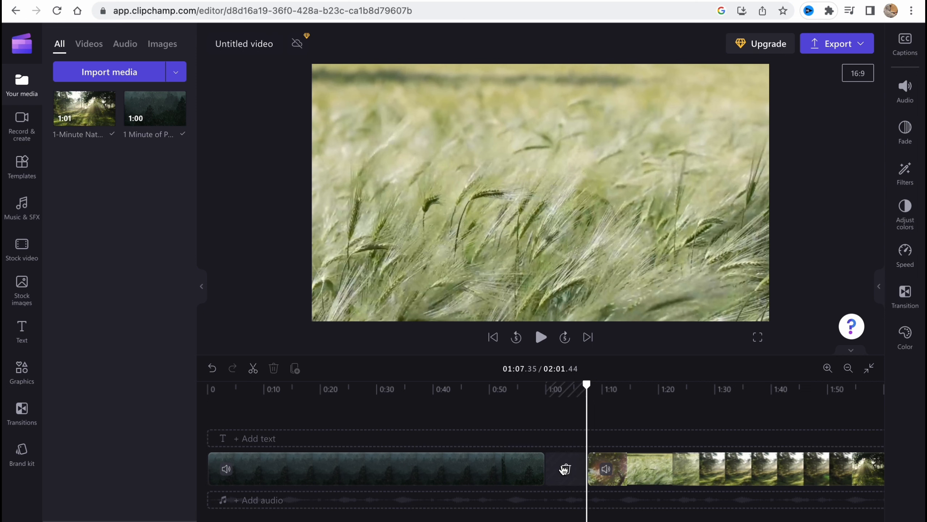
{"action": "left_click_drag", "start_coordinate": [644, 475], "coordinate": [595, 471]}
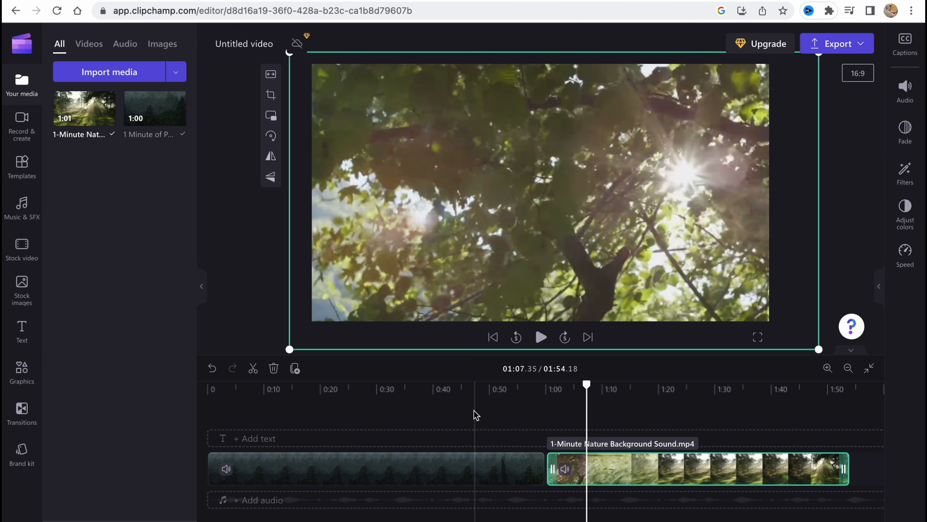
- Add the Beams transition between the rain clip and the nature clip
{"action": "scroll", "coordinate": [634, 455], "scroll_direction": "up", "scroll_amount": 2}
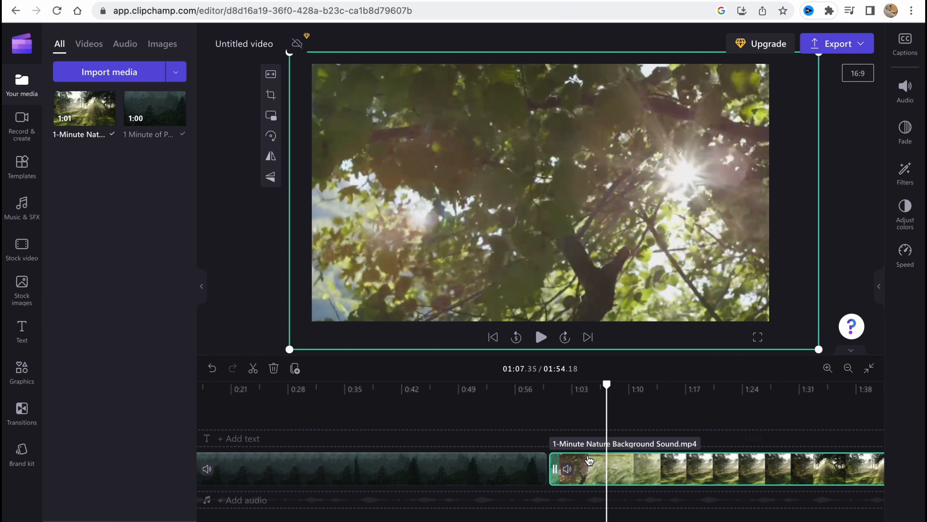
{"action": "left_click", "coordinate": [21, 410]}
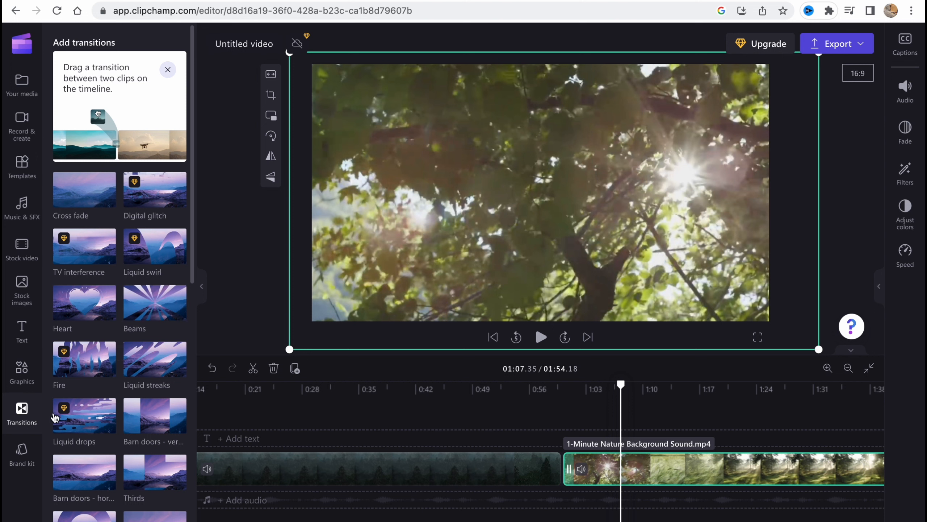
{"action": "left_click_drag", "start_coordinate": [153, 303], "coordinate": [564, 476]}
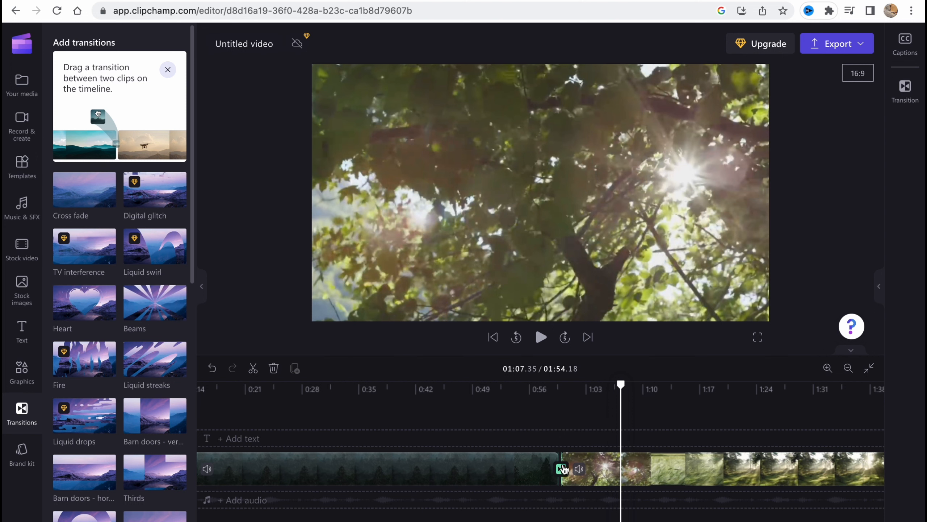
- Play back the transition between the two clips from about 0:57 and select the nature clip
{"action": "left_click", "coordinate": [543, 436]}
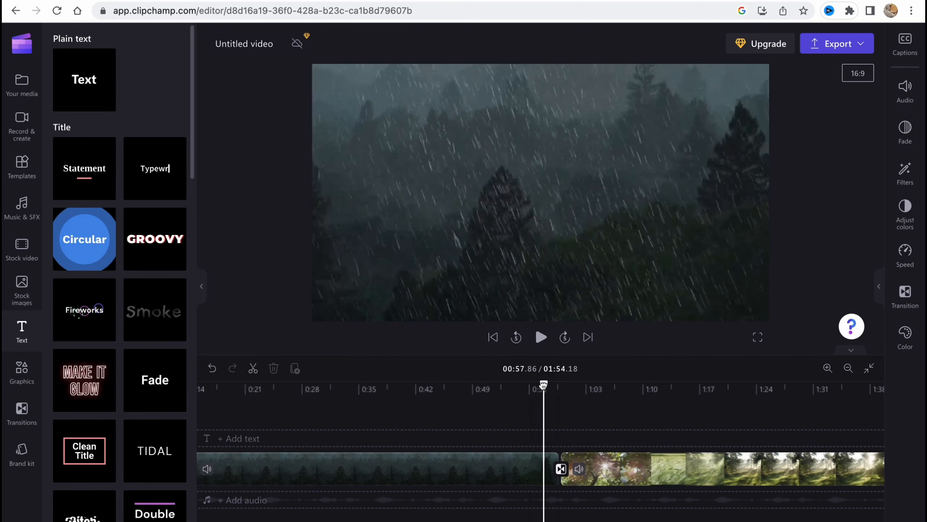
{"action": "key", "text": "space"}
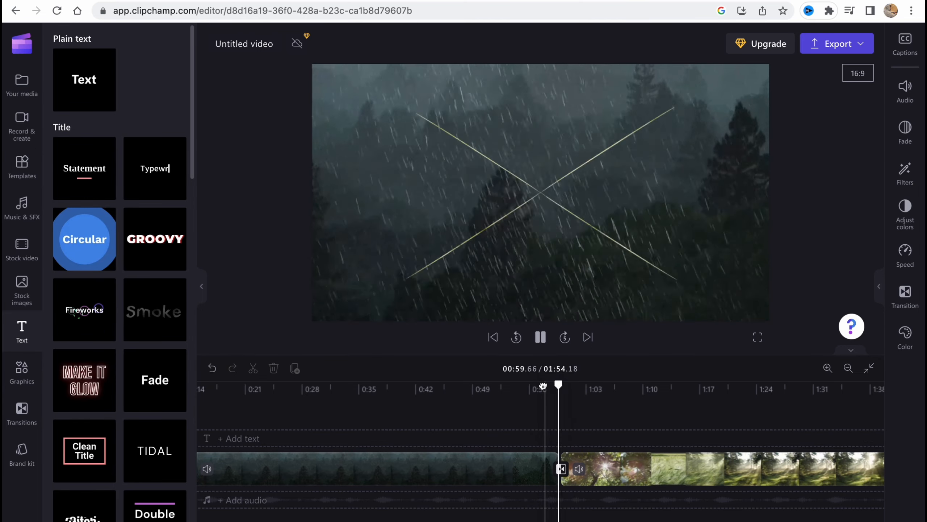
{"action": "left_click", "coordinate": [653, 461]}
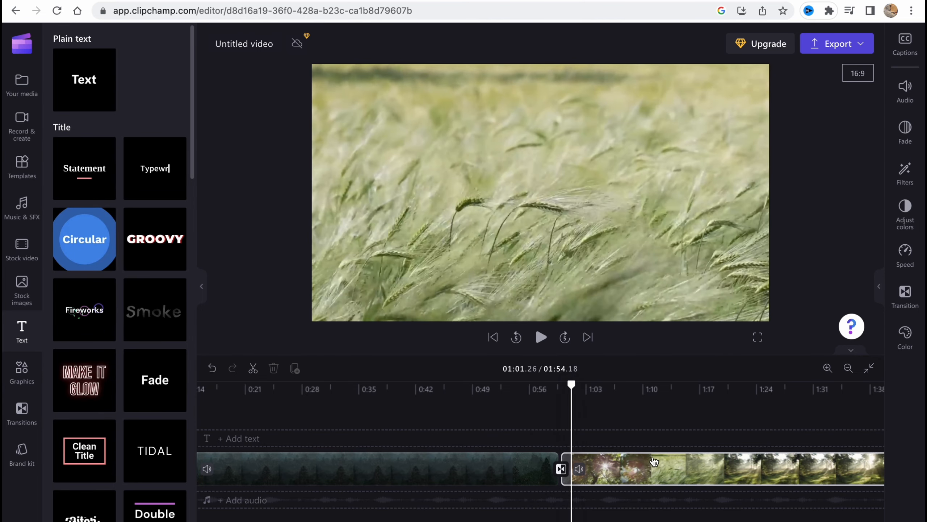
{"action": "left_click", "coordinate": [663, 475]}
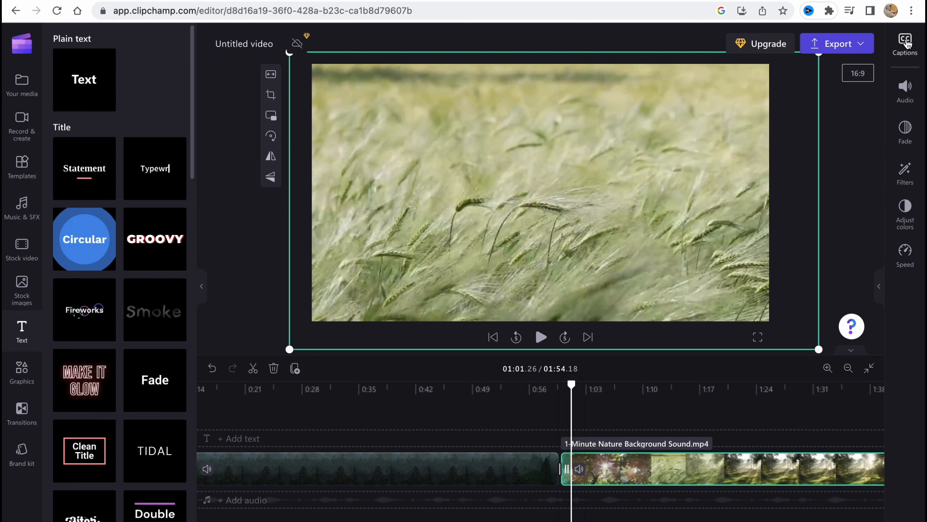
- Check the nature clip's volume setting and give the clip a 0.4 s fade-out with no fade-in
{"action": "left_click", "coordinate": [906, 87]}
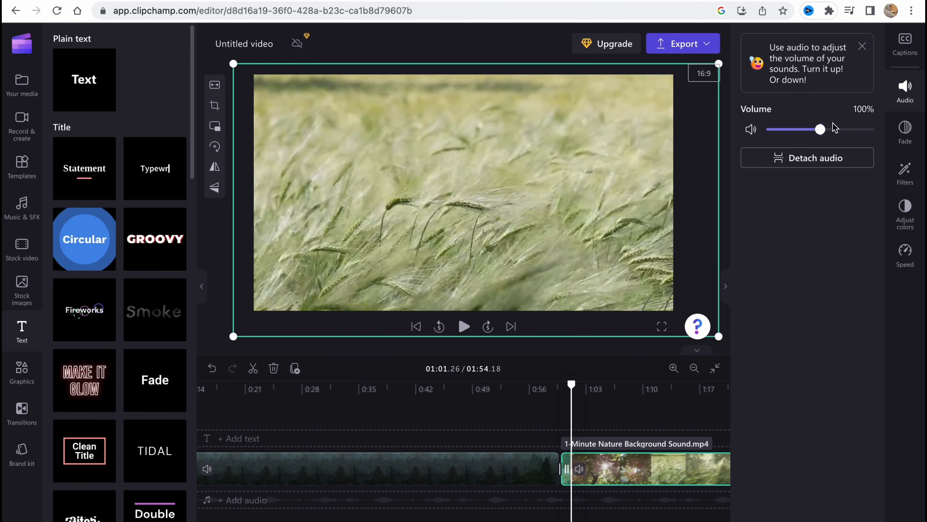
{"action": "mouse_move", "coordinate": [821, 131]}
{"action": "left_mouse_down"}
{"action": "mouse_move", "coordinate": [717, 138]}
{"action": "mouse_move", "coordinate": [871, 130]}
{"action": "mouse_move", "coordinate": [820, 133]}
{"action": "left_mouse_up"}
{"action": "left_click", "coordinate": [908, 135]}
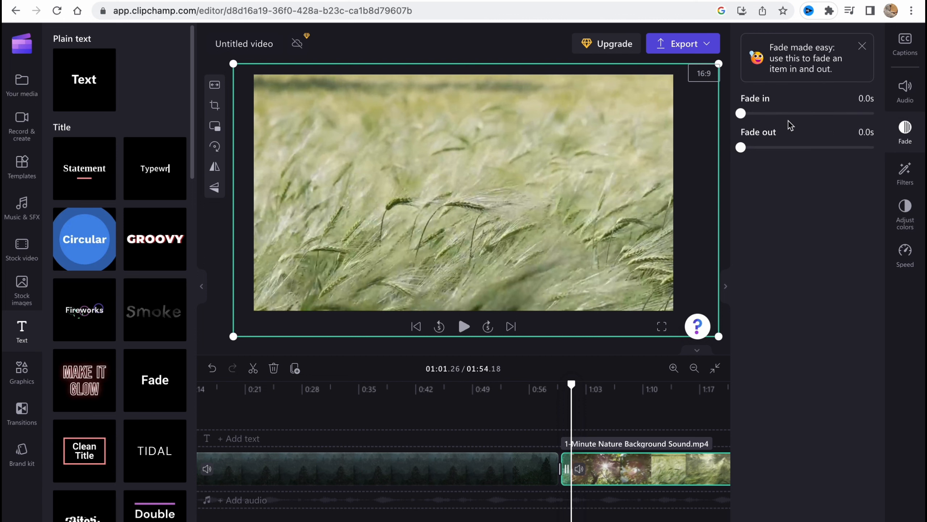
{"action": "left_click_drag", "start_coordinate": [741, 113], "coordinate": [788, 113]}
{"action": "left_click_drag", "start_coordinate": [741, 147], "coordinate": [787, 148]}
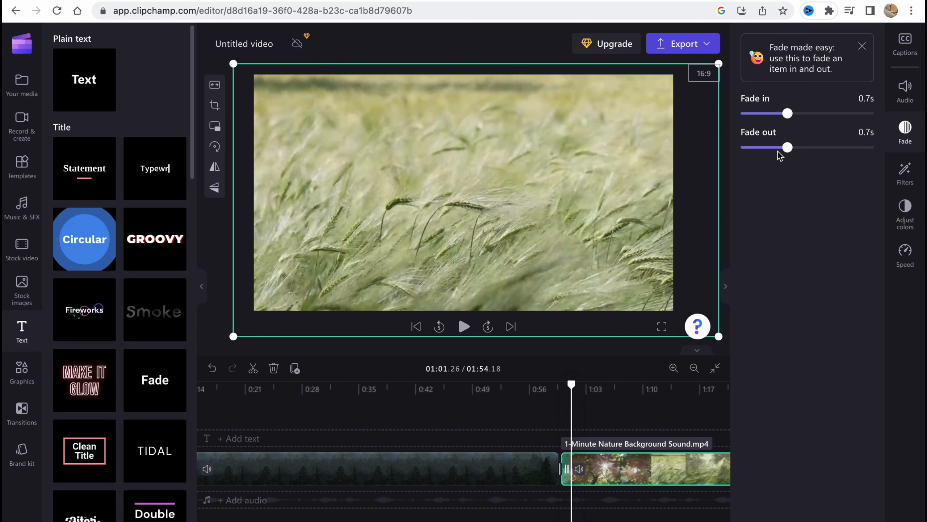
{"action": "left_click_drag", "start_coordinate": [788, 148], "coordinate": [766, 150]}
{"action": "left_click_drag", "start_coordinate": [787, 113], "coordinate": [650, 111]}
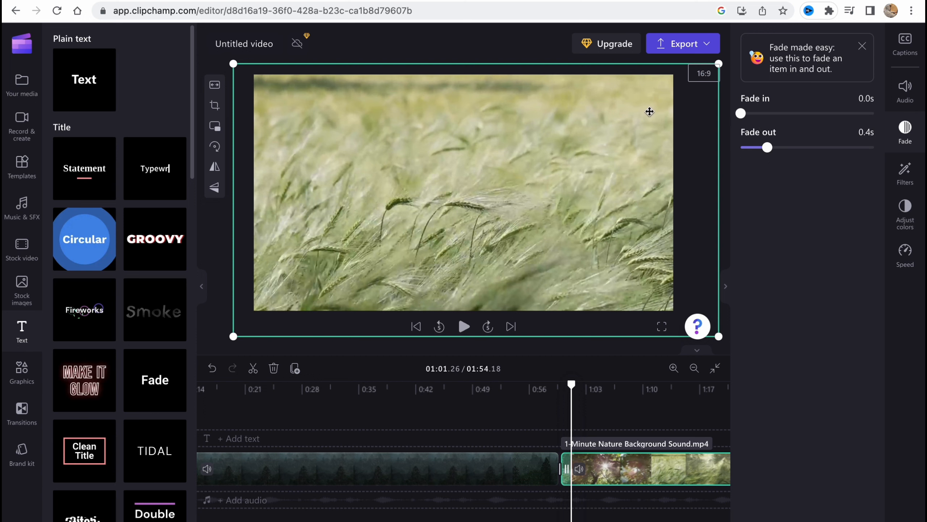
- Try colour overlay filters such as purple and green on the nature clip and return it to Unfiltered
{"action": "left_click", "coordinate": [898, 169]}
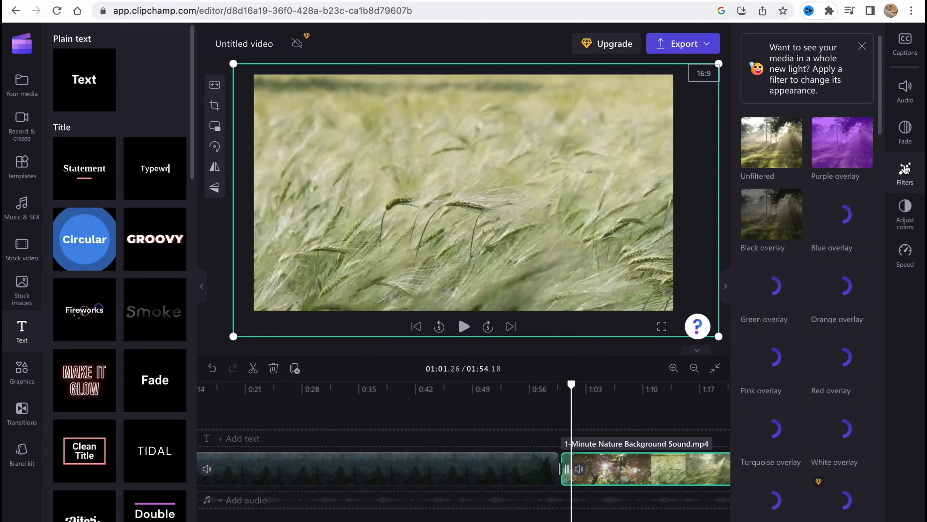
{"action": "left_click", "coordinate": [841, 141]}
{"action": "left_click", "coordinate": [771, 142]}
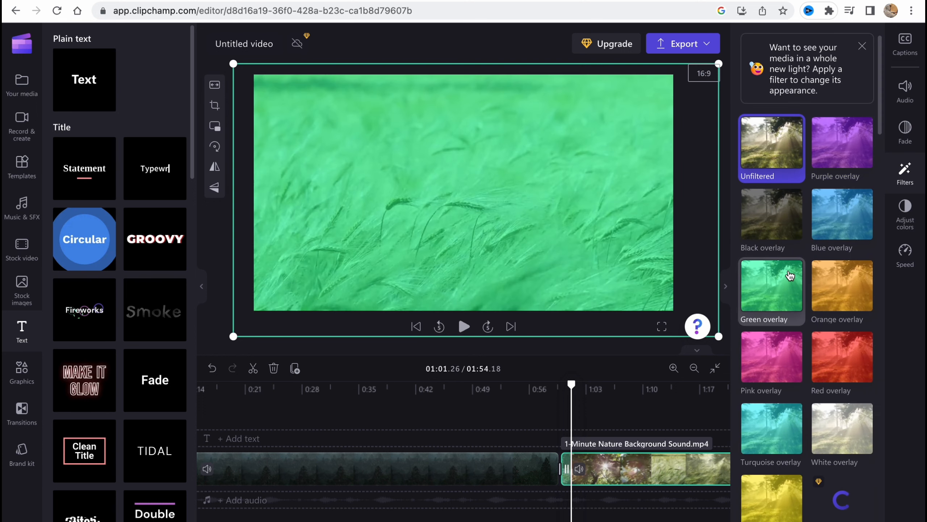
{"action": "left_click", "coordinate": [771, 285]}
{"action": "left_click", "coordinate": [781, 202]}
{"action": "left_click", "coordinate": [781, 147]}
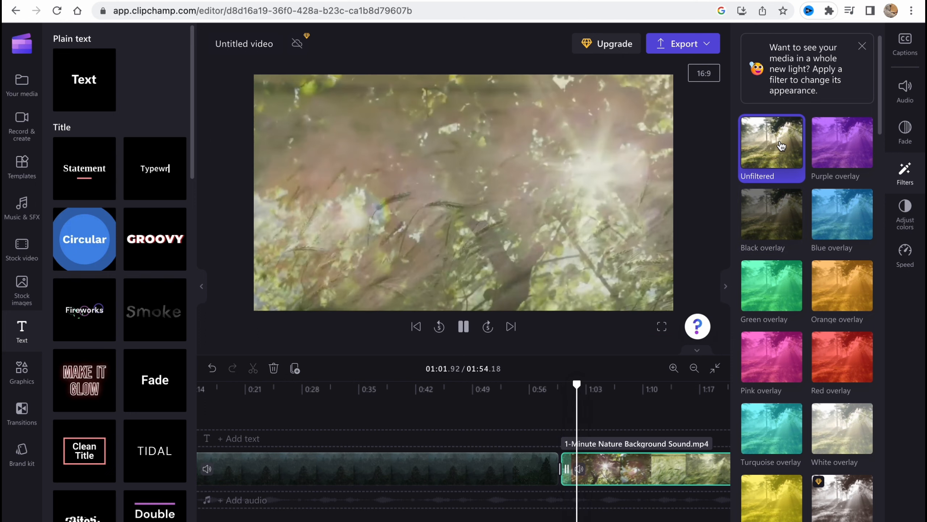
- Slightly increase the nature clip's contrast and raise its saturation more strongly in the colour adjustments
{"action": "left_click", "coordinate": [903, 226]}
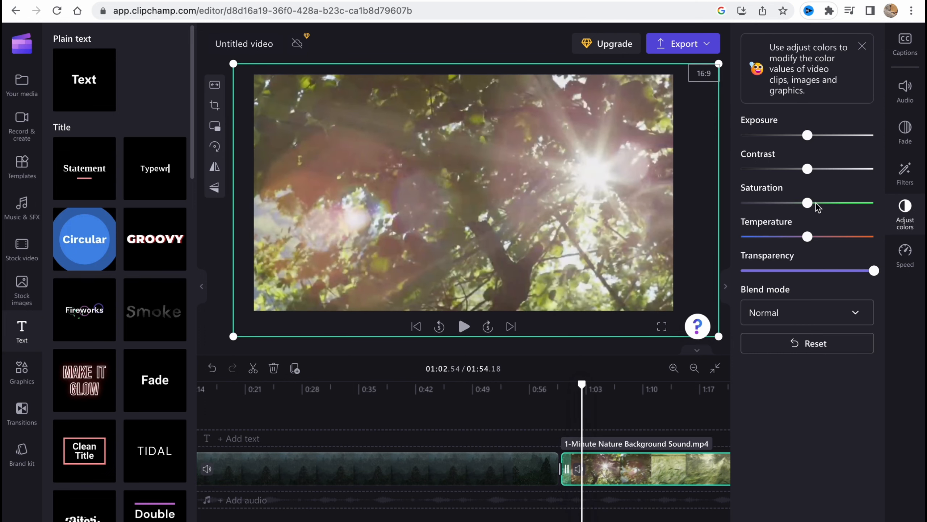
{"action": "left_click_drag", "start_coordinate": [808, 168], "coordinate": [827, 169]}
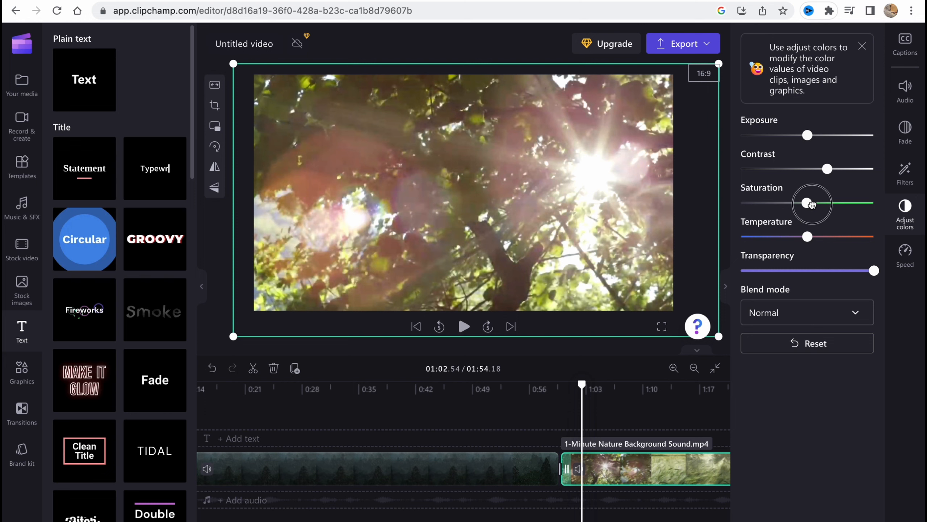
{"action": "left_click_drag", "start_coordinate": [811, 205], "coordinate": [852, 207]}
- Play the nature clip at normal speed, set its speed to 4x and play it back again
{"action": "left_click", "coordinate": [909, 256]}
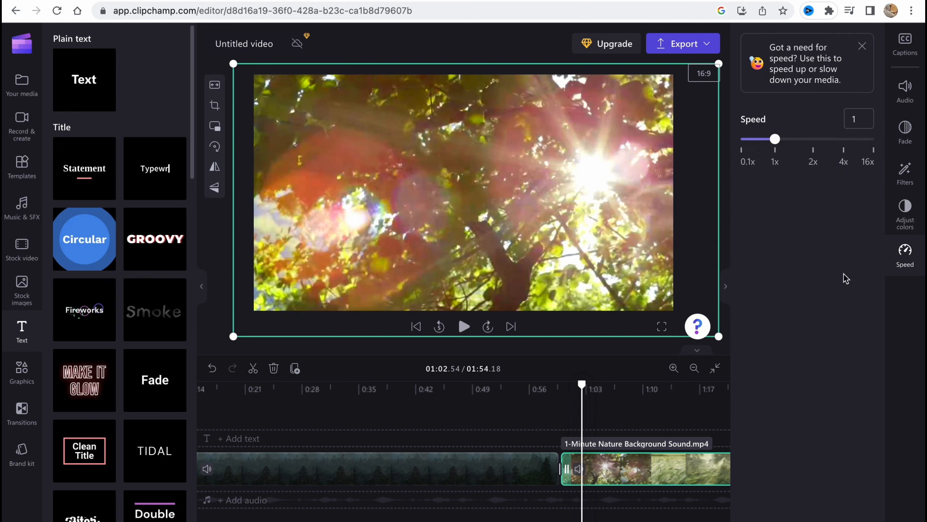
{"action": "left_click_drag", "start_coordinate": [584, 384], "coordinate": [580, 385]}
{"action": "key", "text": "space"}
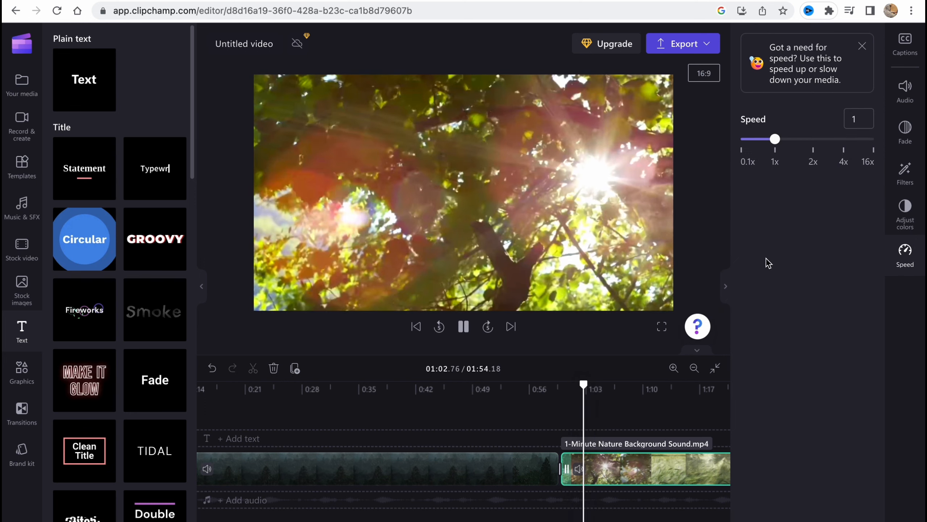
{"action": "key", "text": "space"}
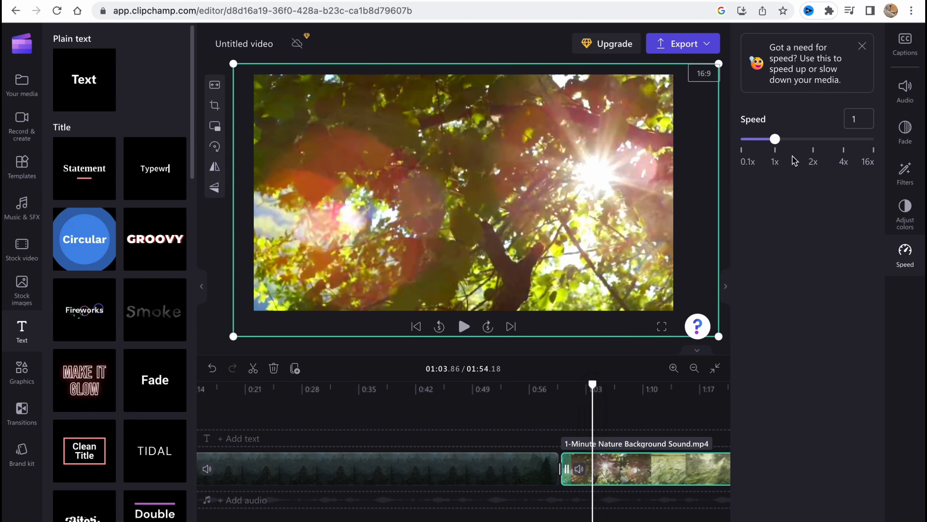
{"action": "left_click_drag", "start_coordinate": [784, 140], "coordinate": [843, 140]}
{"action": "key", "text": "space"}
{"action": "scroll", "coordinate": [651, 376], "scroll_direction": "right", "scroll_amount": 5}
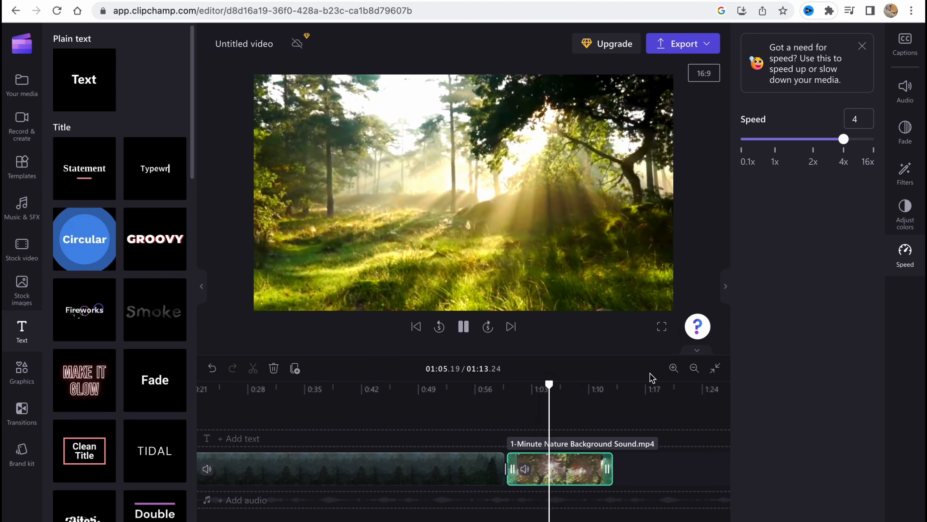
{"action": "scroll", "coordinate": [480, 474], "scroll_direction": "down", "scroll_amount": 3}
{"action": "scroll", "coordinate": [480, 476], "scroll_direction": "down", "scroll_amount": 3}
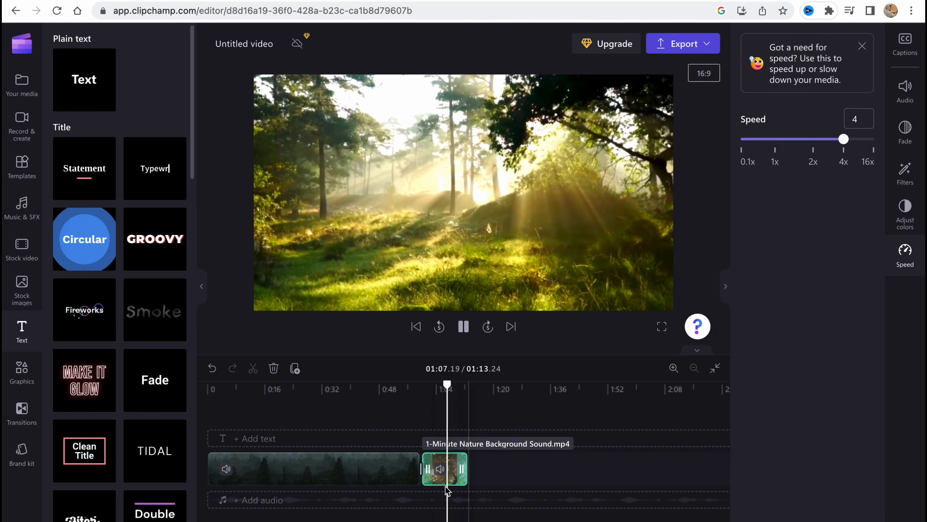
- Return the playhead to the start of the video and add a Clean Title text above the rain clip there
{"action": "left_click", "coordinate": [460, 513]}
{"action": "left_click_drag", "start_coordinate": [461, 384], "coordinate": [54, 385]}
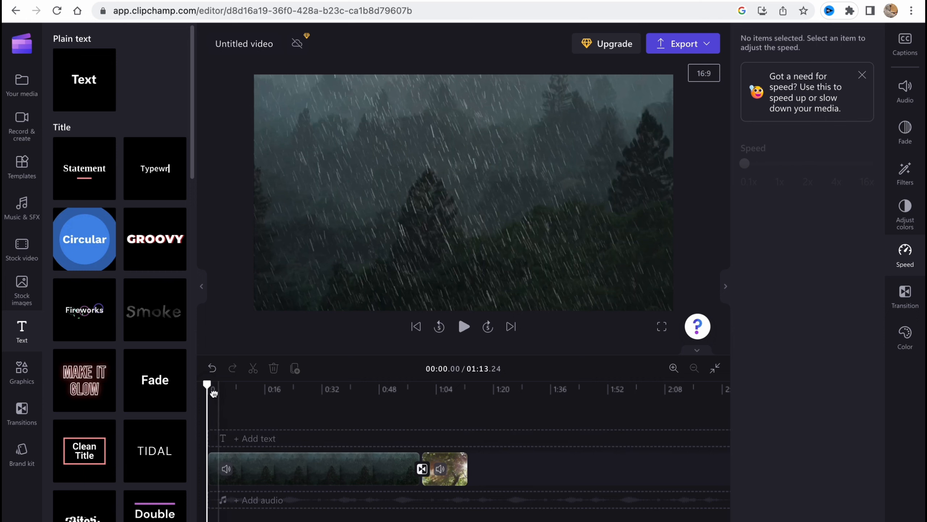
{"action": "key", "text": "space"}
{"action": "key", "text": "space"}
{"action": "left_click_drag", "start_coordinate": [214, 387], "coordinate": [136, 376]}
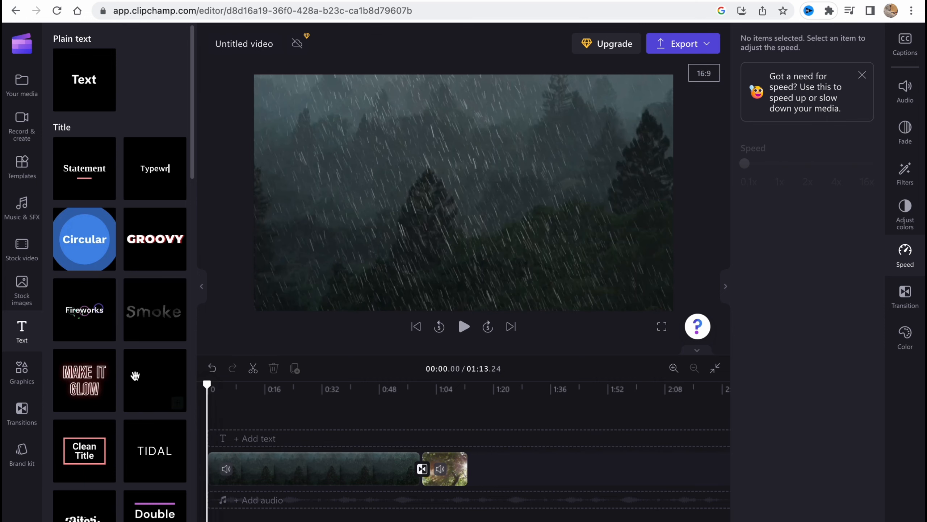
{"action": "left_click", "coordinate": [28, 338]}
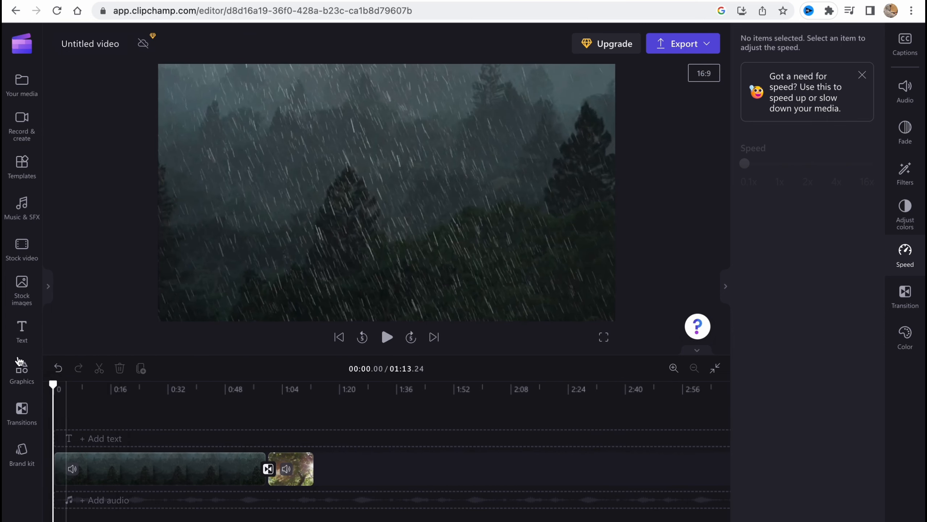
{"action": "left_click", "coordinate": [20, 328]}
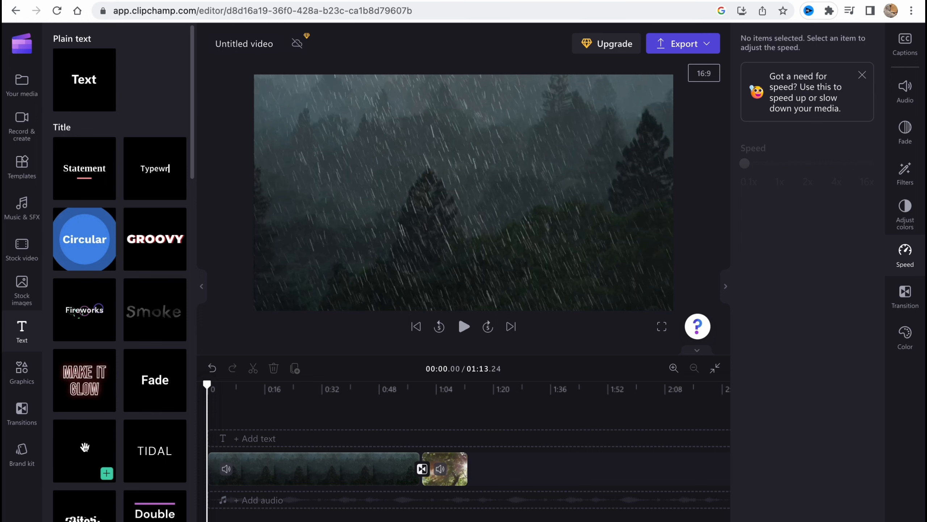
{"action": "left_click_drag", "start_coordinate": [84, 457], "coordinate": [235, 446]}
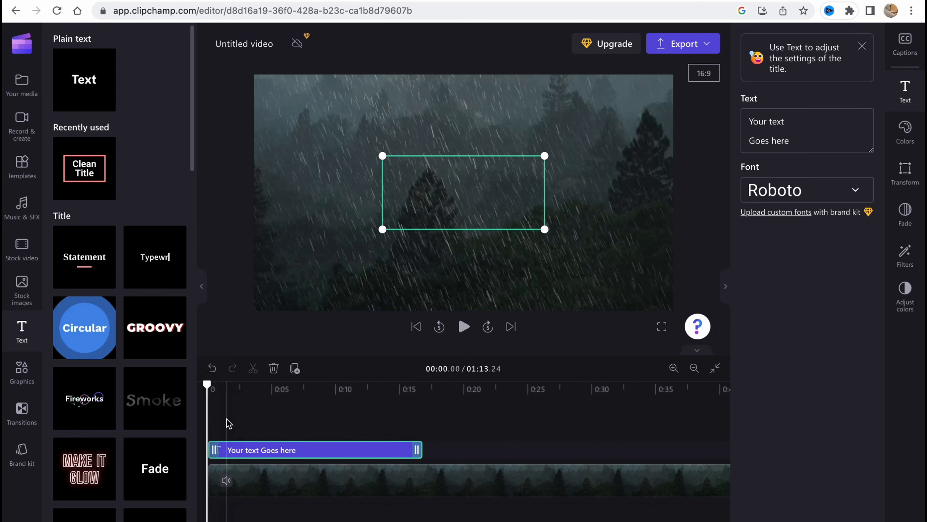
- Play the new title's opening animation up to about 0:03 on the enlarged timeline
{"action": "scroll", "coordinate": [233, 420], "scroll_direction": "up", "scroll_amount": 3}
{"action": "left_click", "coordinate": [275, 413]}
{"action": "key", "text": "space"}
{"action": "key", "text": "space"}
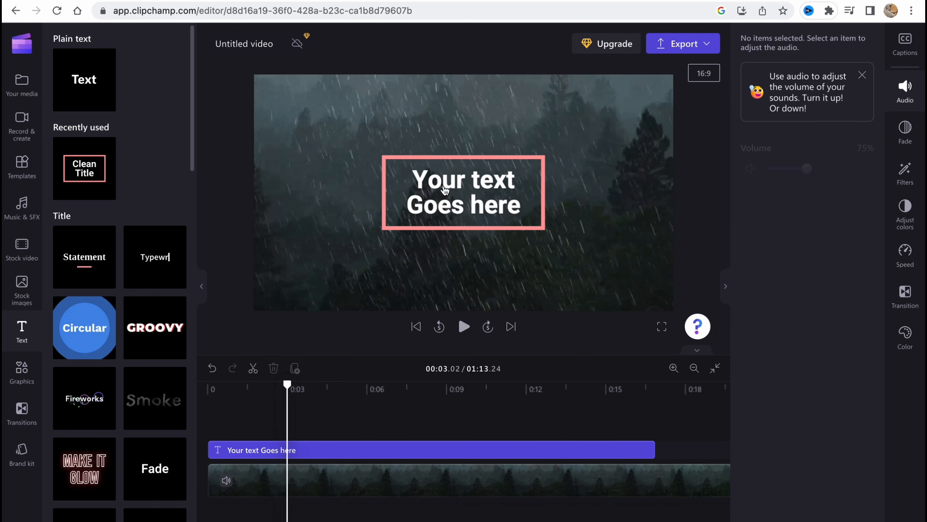
- Replace the title's first line with "Nature" and preview the edited title
{"action": "left_click", "coordinate": [460, 182]}
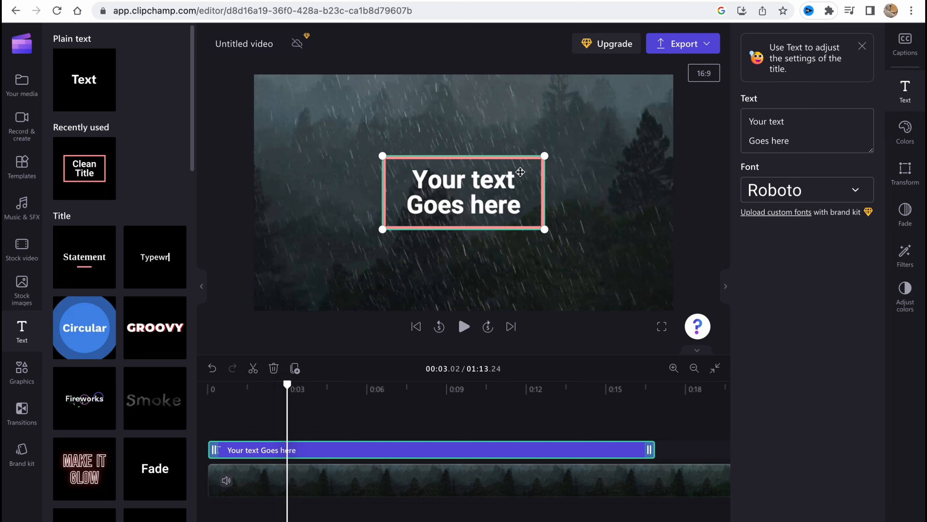
{"action": "left_click_drag", "start_coordinate": [820, 130], "coordinate": [741, 118]}
{"action": "left_click", "coordinate": [724, 115]}
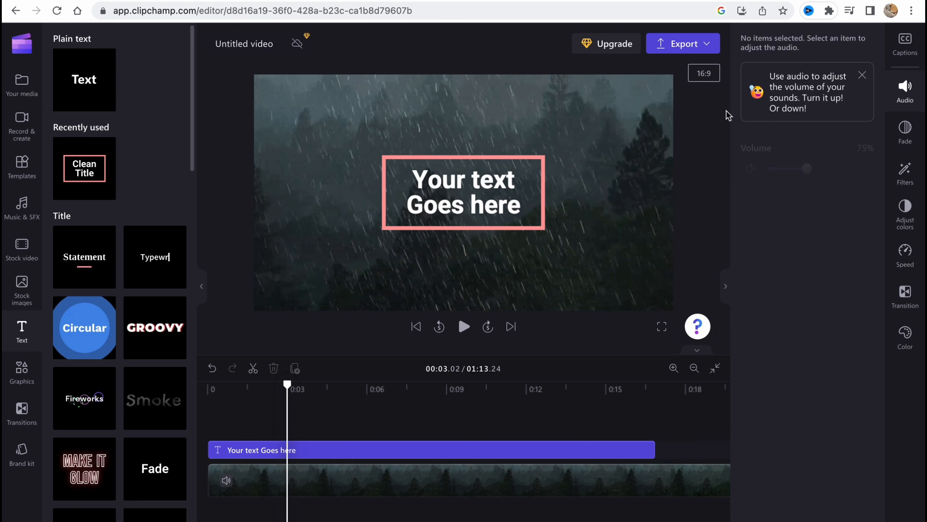
{"action": "left_click", "coordinate": [489, 185]}
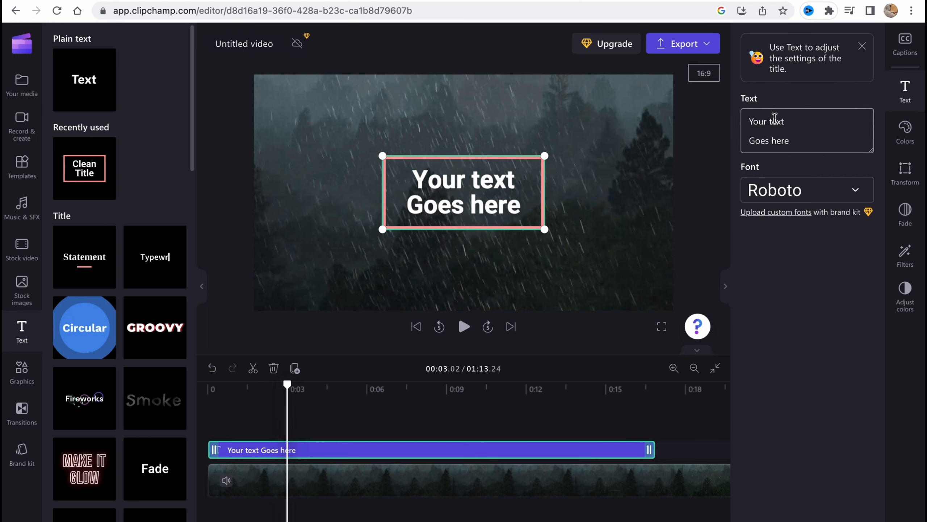
{"action": "double_click", "coordinate": [775, 118]}
{"action": "key", "text": "BackSpace"}
{"action": "key", "text": "BackSpace"}
{"action": "key", "text": "BackSpace"}
{"action": "key", "text": "BackSpace"}
{"action": "key", "text": "BackSpace"}
{"action": "key", "text": "BackSpace"}
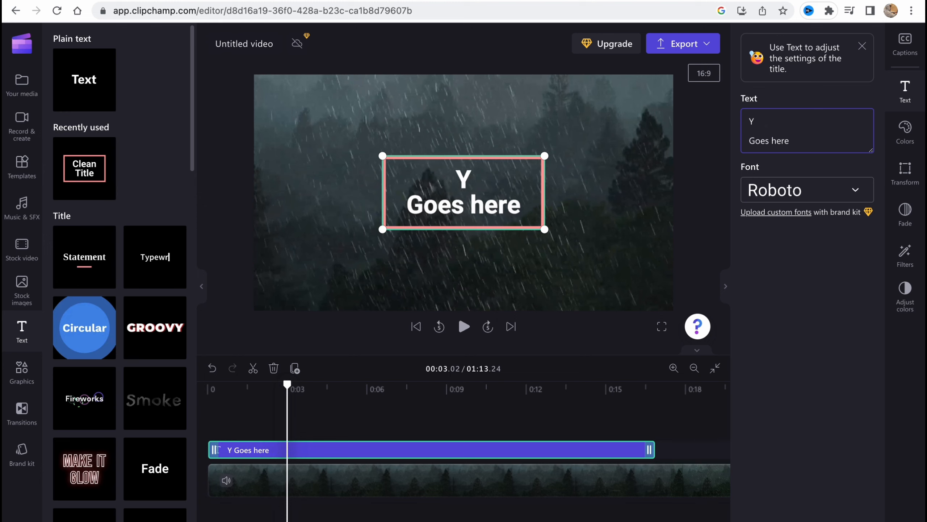
{"action": "type", "text": "Nature"}
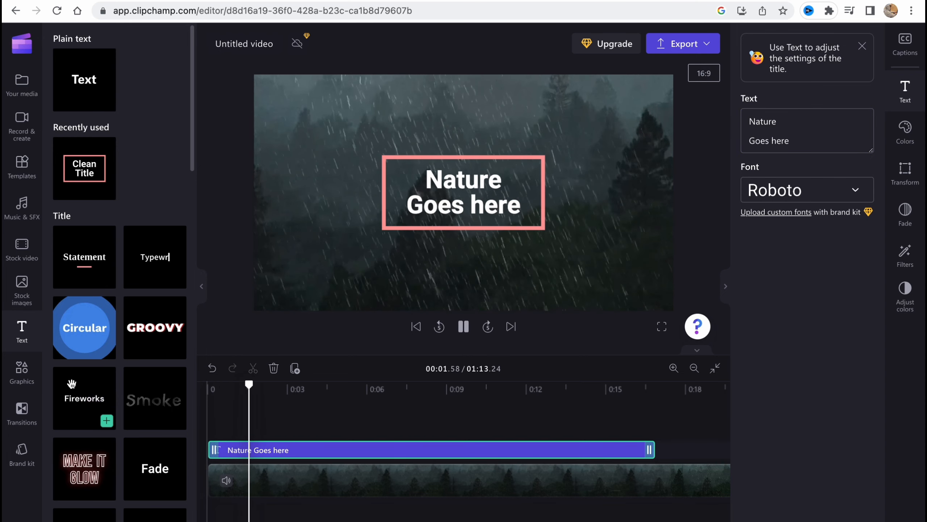
{"action": "left_click", "coordinate": [458, 317]}
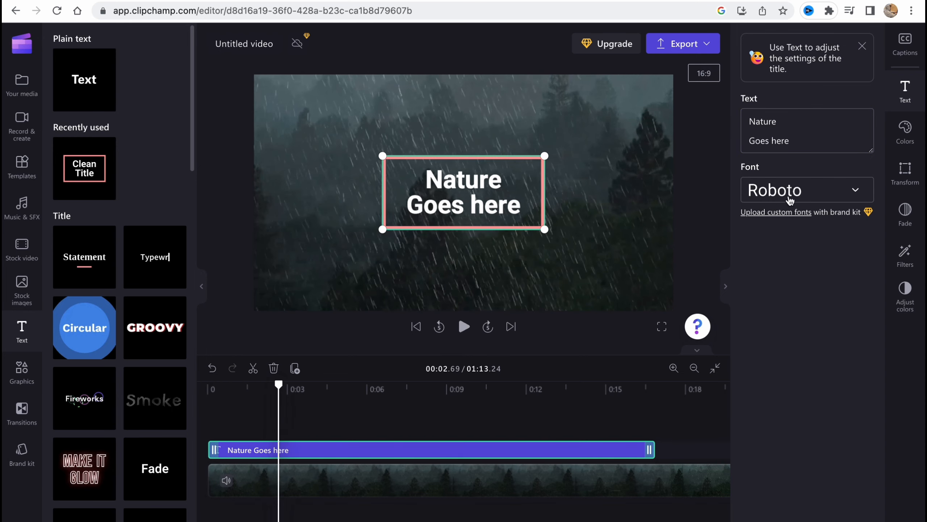
- Set the title's font to Anton and its accent color to orange #FB9224
{"action": "left_click", "coordinate": [790, 204]}
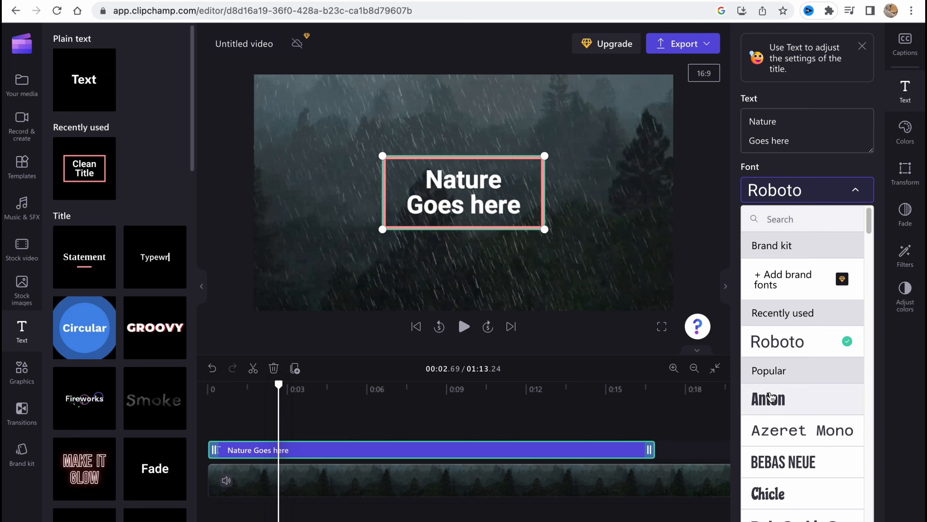
{"action": "left_click", "coordinate": [771, 393]}
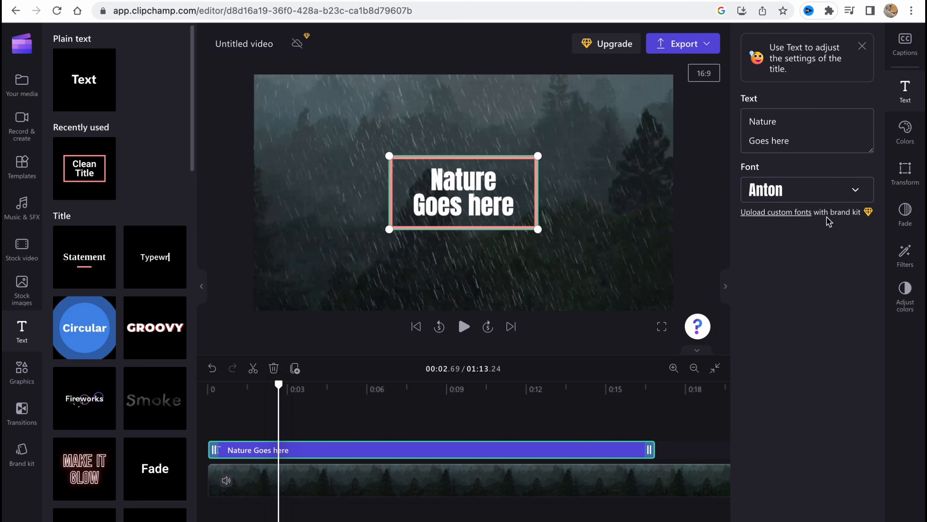
{"action": "left_click", "coordinate": [904, 133]}
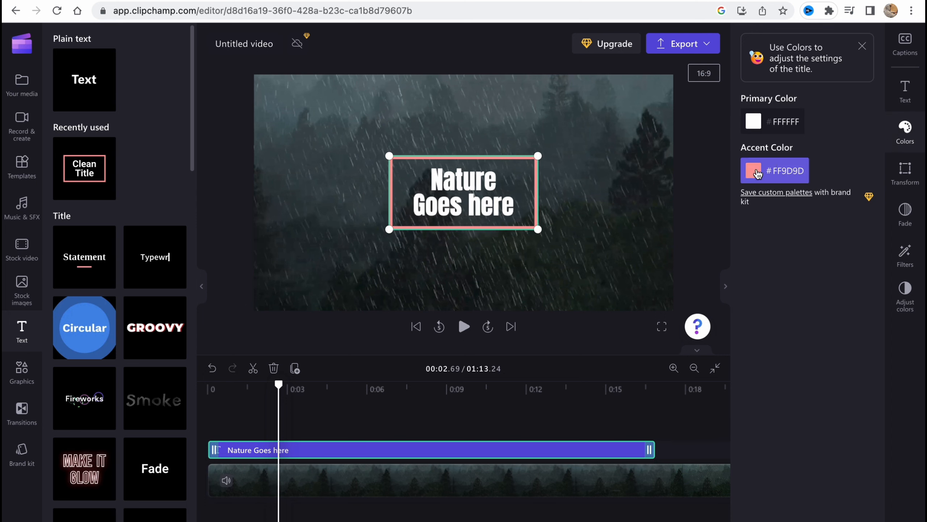
{"action": "left_click", "coordinate": [756, 171]}
{"action": "left_click", "coordinate": [782, 322]}
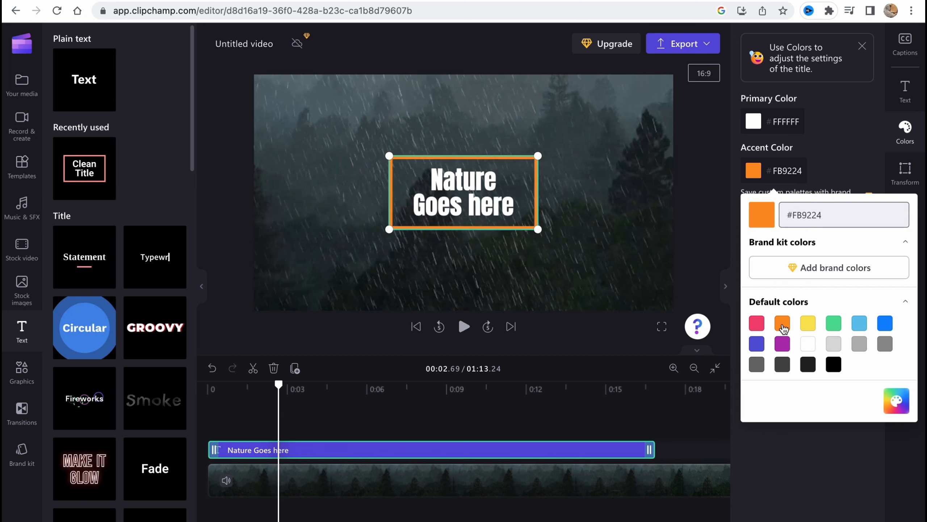
{"action": "key", "text": "space"}
{"action": "key", "text": "space"}
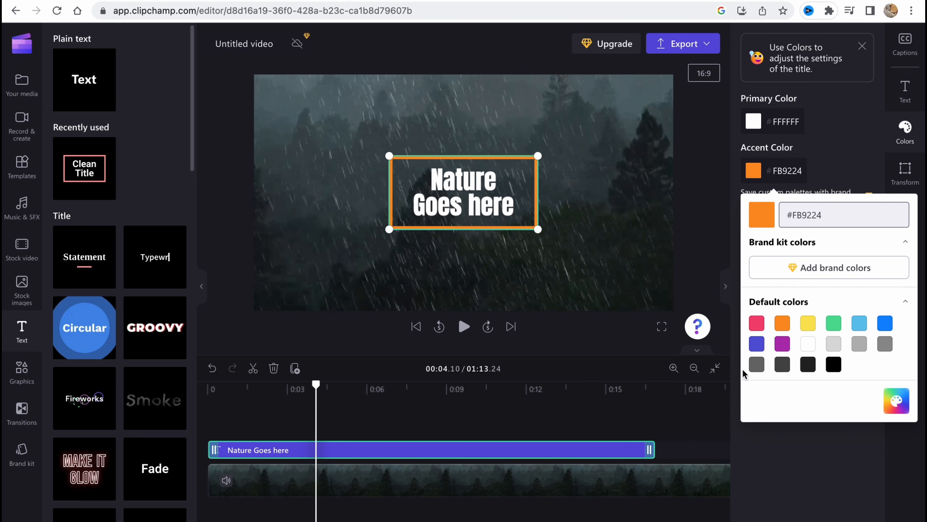
- Enlarge the title to a little over half the frame width and move it to the middle of the frame
{"action": "left_click", "coordinate": [908, 180]}
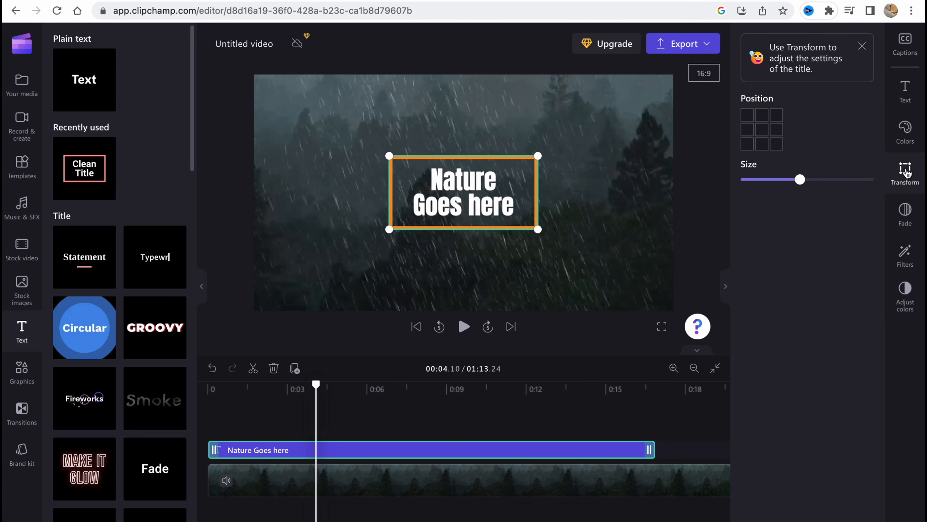
{"action": "left_click_drag", "start_coordinate": [538, 229], "coordinate": [628, 288]}
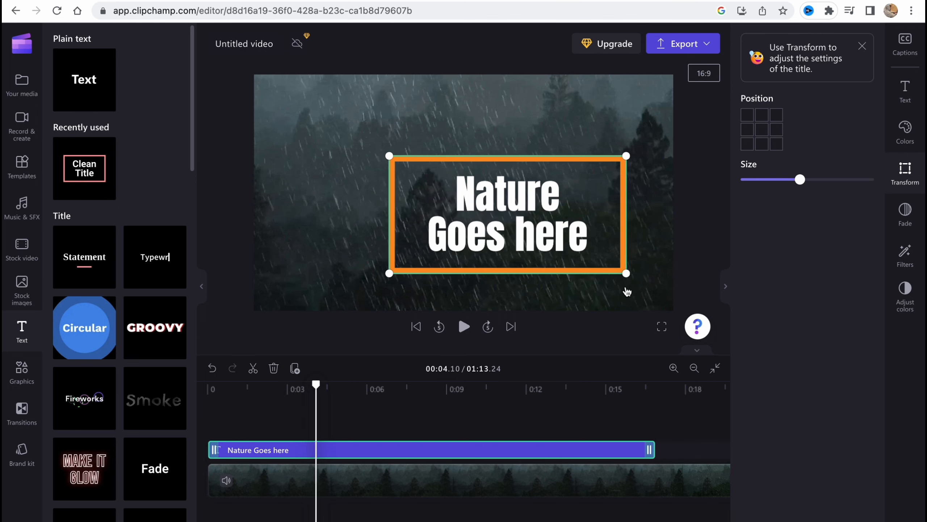
{"action": "left_click_drag", "start_coordinate": [525, 221], "coordinate": [451, 194]}
- Set the title's fade-in to 1.9 s and return the playhead to the start of the video
{"action": "left_click", "coordinate": [907, 213]}
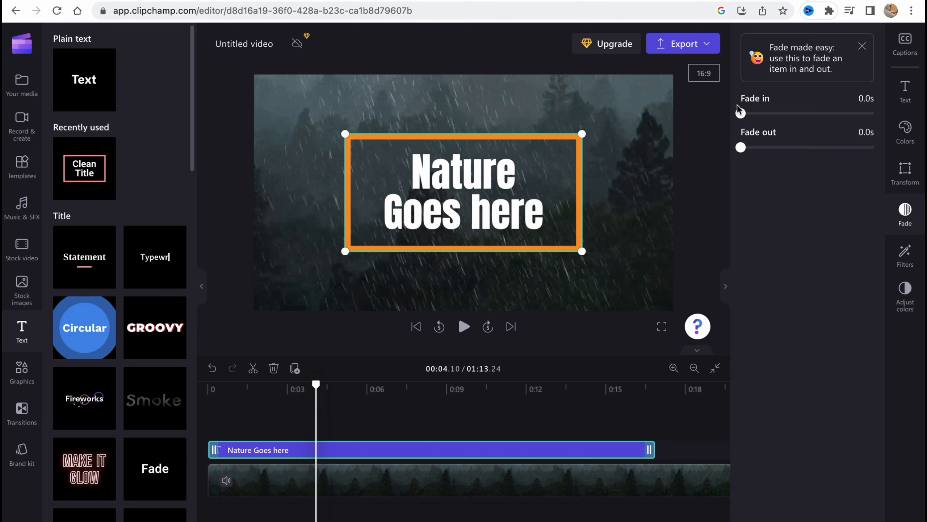
{"action": "left_click_drag", "start_coordinate": [740, 112], "coordinate": [856, 111]}
{"action": "left_click_drag", "start_coordinate": [316, 384], "coordinate": [209, 384]}
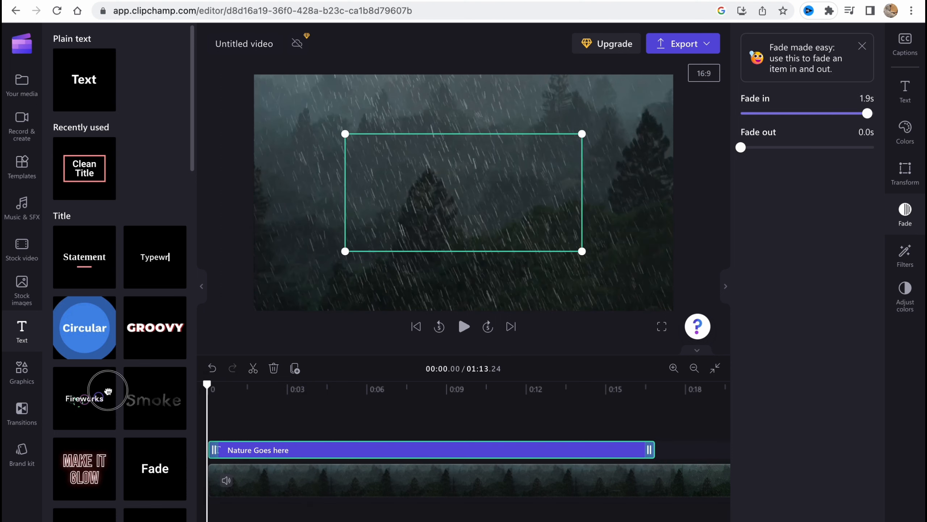
- Set the title's fade-out to its maximum and preview the title's fade-in and fade-out
{"action": "key", "text": "space"}
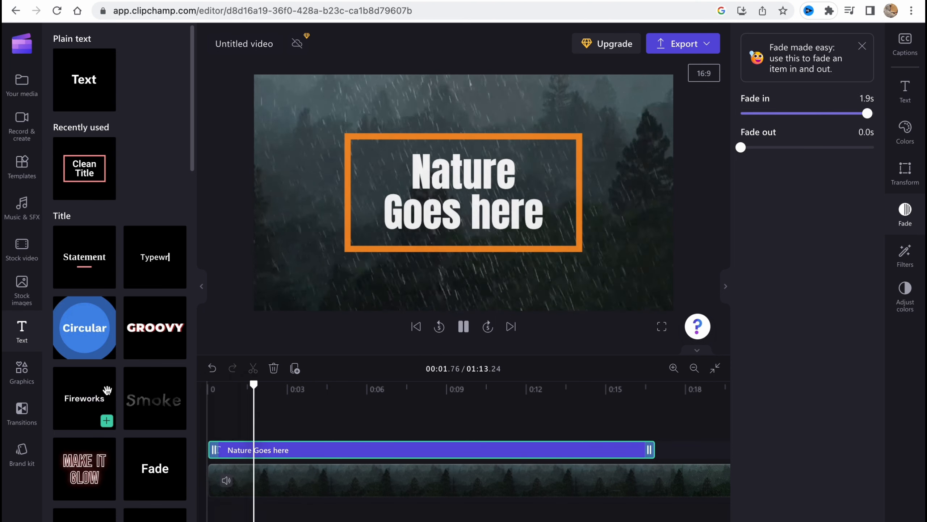
{"action": "key", "text": "space"}
{"action": "left_click_drag", "start_coordinate": [741, 148], "coordinate": [915, 145]}
{"action": "left_click", "coordinate": [567, 417]}
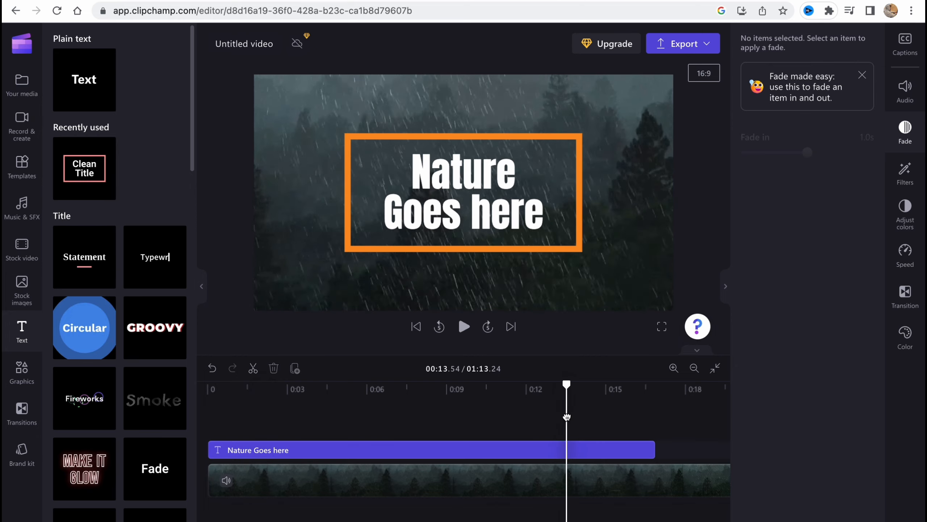
{"action": "key", "text": "space"}
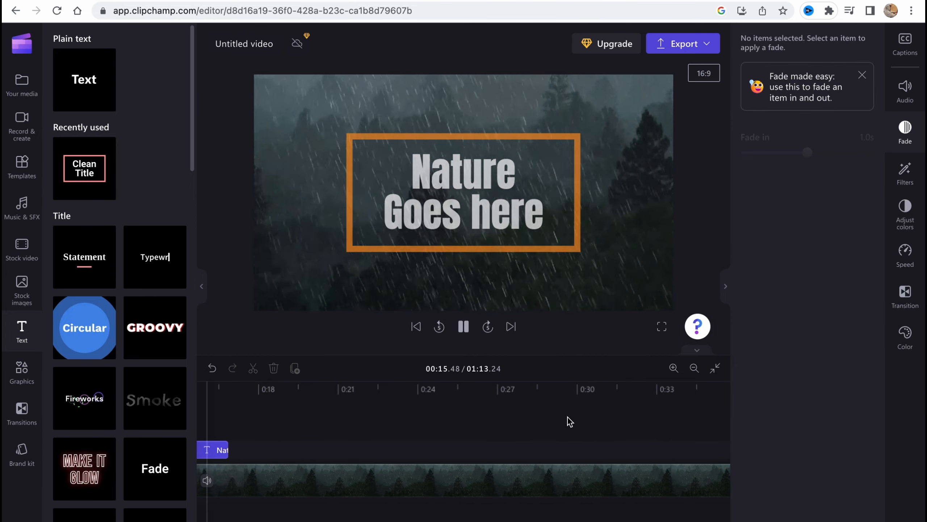
{"action": "key", "text": "space"}
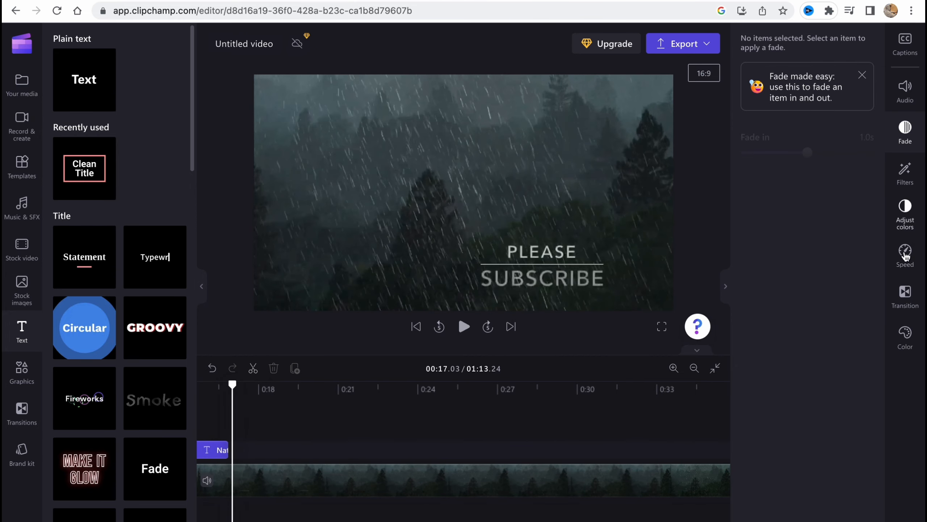
- Compare the editing options available for the title with those of the rain clip
{"action": "left_click", "coordinate": [906, 260]}
{"action": "scroll", "coordinate": [458, 443], "scroll_direction": "left", "scroll_amount": 10}
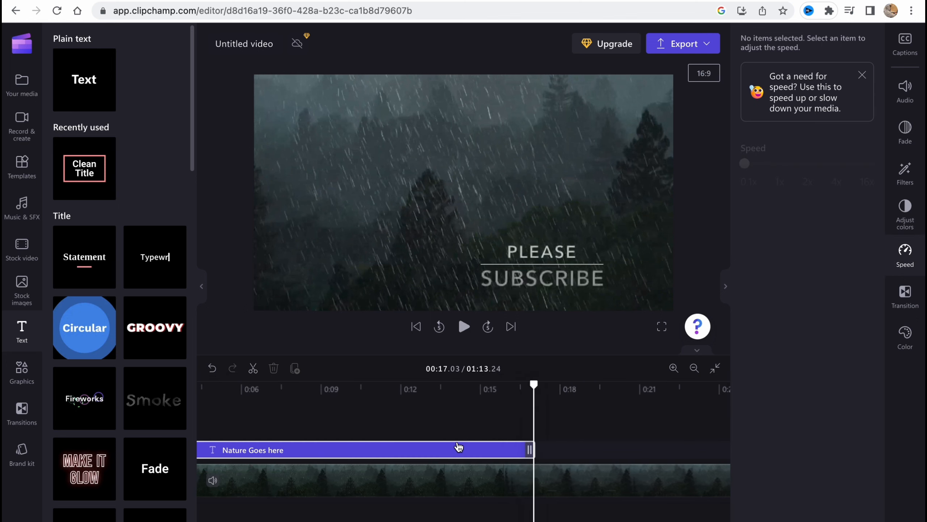
{"action": "scroll", "coordinate": [497, 420], "scroll_direction": "down", "scroll_amount": 8}
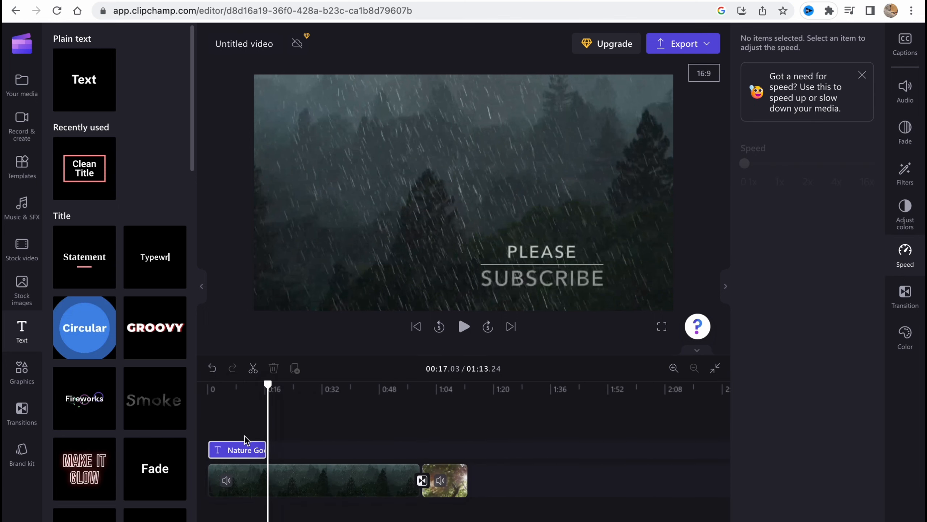
{"action": "left_click", "coordinate": [243, 450]}
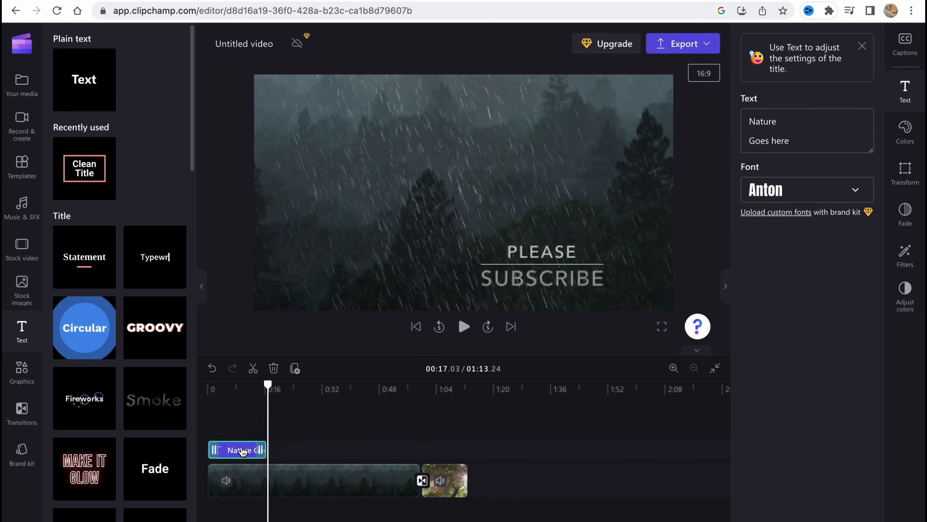
{"action": "left_click", "coordinate": [247, 421]}
{"action": "left_click", "coordinate": [242, 450]}
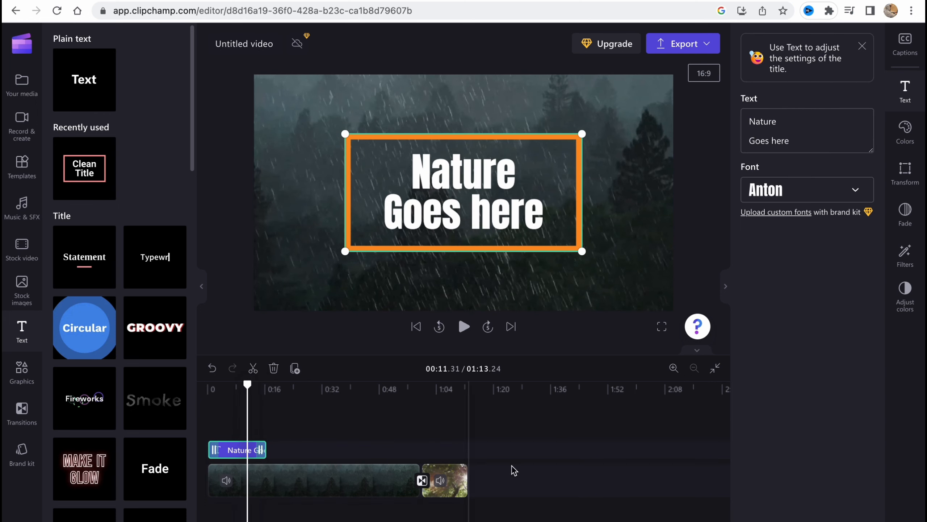
{"action": "left_click", "coordinate": [376, 482]}
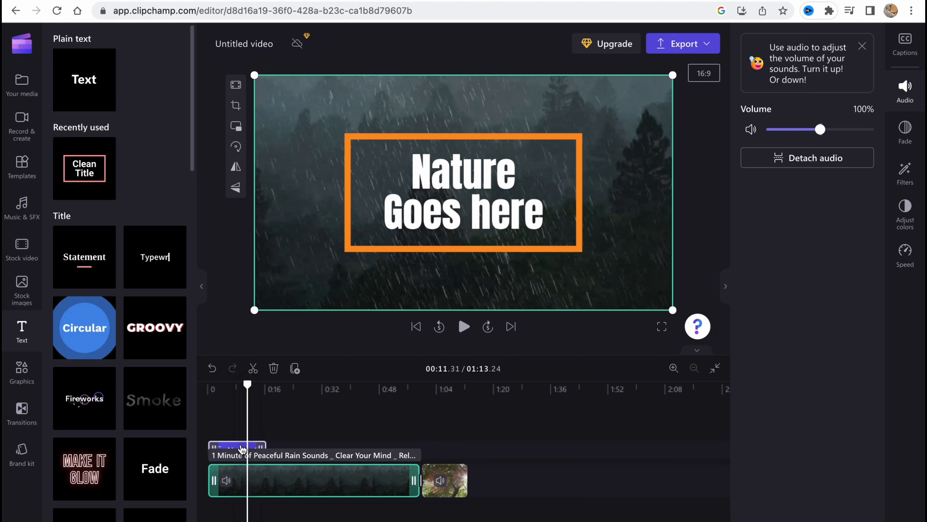
{"action": "left_click", "coordinate": [239, 450]}
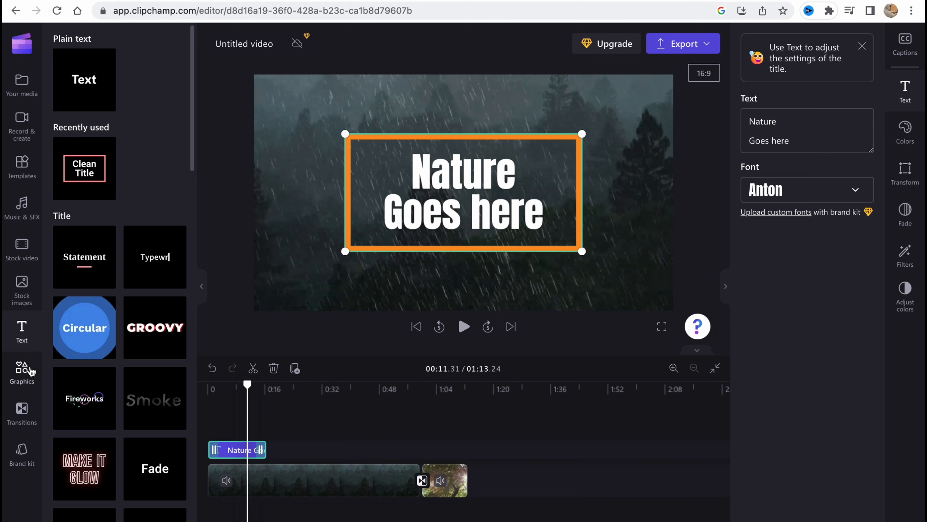
- Add the Sparkle flame sticker from the graphics library above the second clip on the timeline
{"action": "left_click", "coordinate": [31, 371]}
{"action": "left_click", "coordinate": [437, 424]}
{"action": "key", "text": "space"}
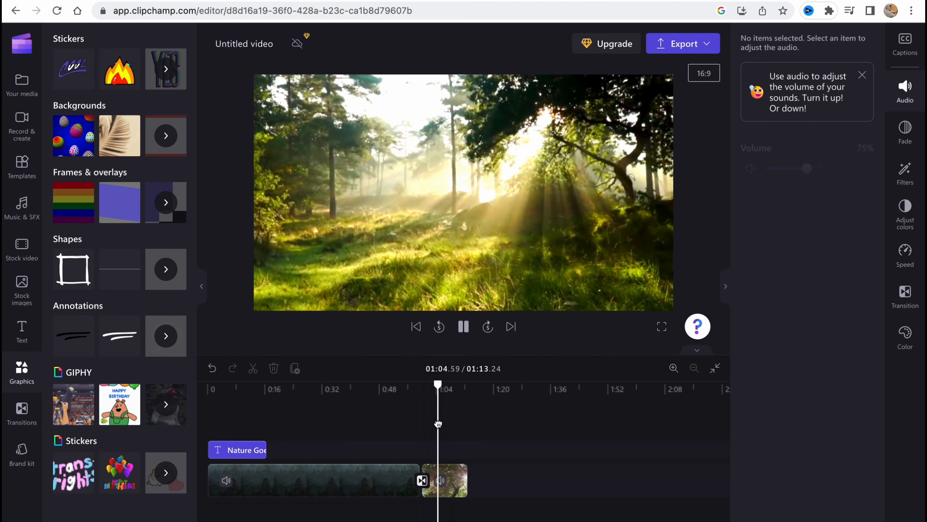
{"action": "key", "text": "space"}
{"action": "left_click", "coordinate": [21, 382]}
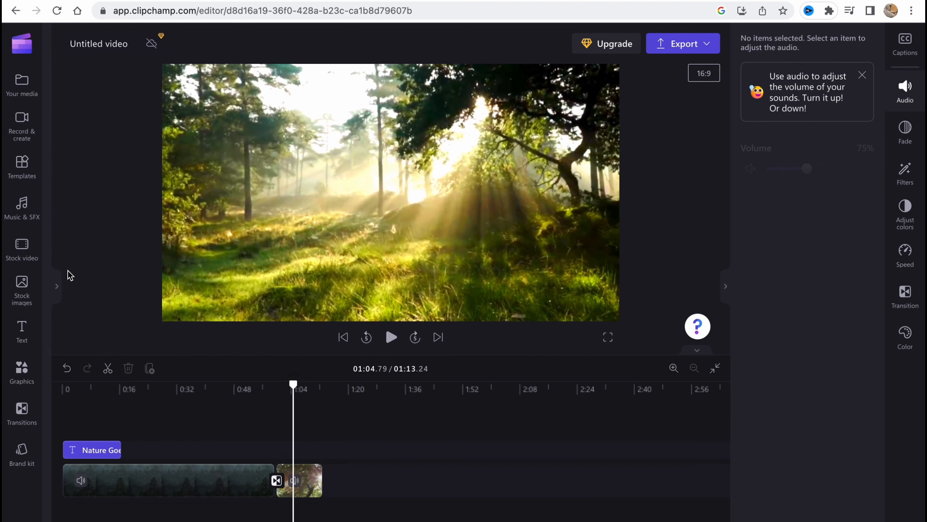
{"action": "left_click", "coordinate": [21, 370]}
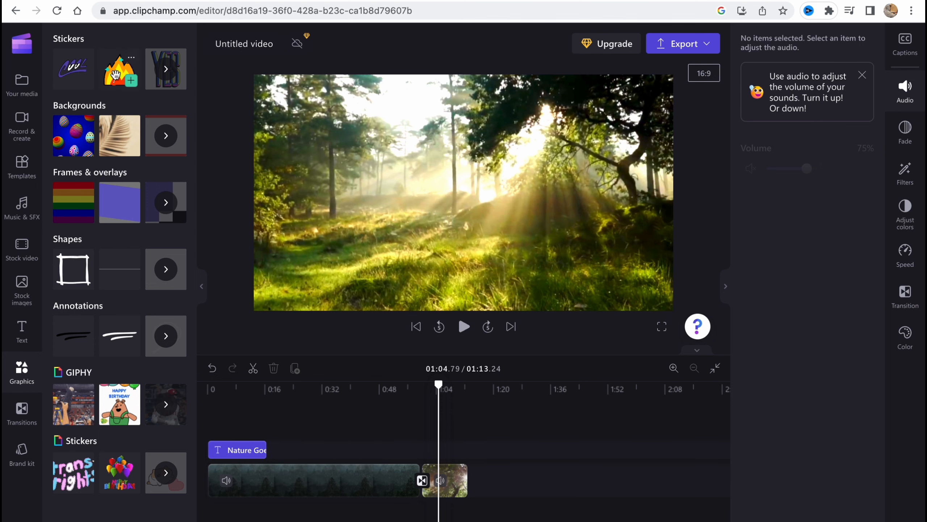
{"action": "left_click_drag", "start_coordinate": [116, 75], "coordinate": [446, 453]}
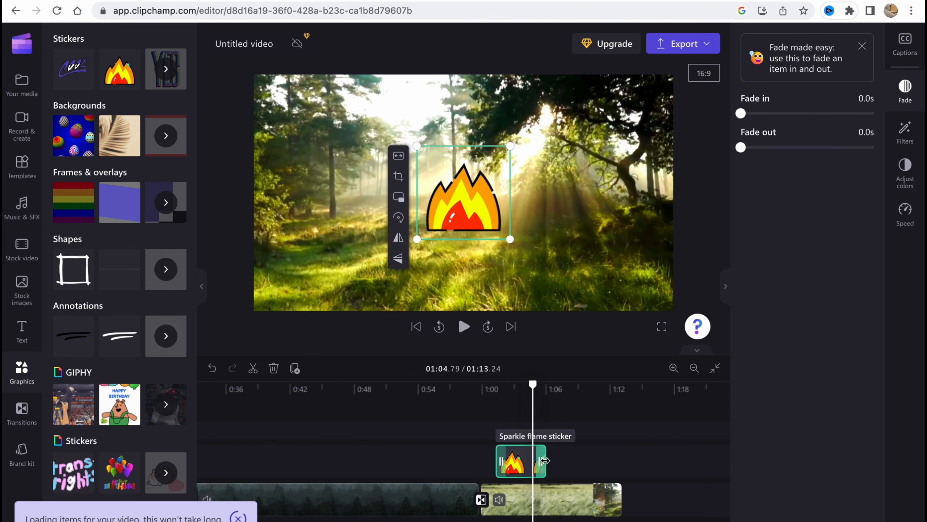
- Extend both ends of the flame sticker on the timeline so it spans the whole second clip
{"action": "left_click_drag", "start_coordinate": [547, 465], "coordinate": [621, 466]}
{"action": "left_click", "coordinate": [494, 466]}
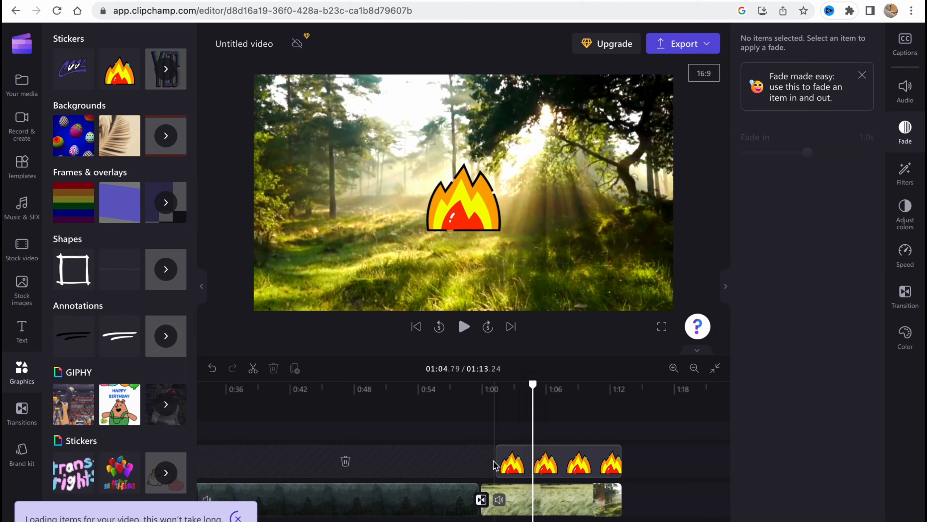
{"action": "left_click", "coordinate": [497, 463]}
{"action": "mouse_move", "coordinate": [496, 462]}
{"action": "left_mouse_down"}
{"action": "mouse_move", "coordinate": [456, 461]}
{"action": "mouse_move", "coordinate": [482, 461]}
{"action": "left_mouse_up"}
- Move the flame sticker straight down to the lower edge of the video frame and preview it
{"action": "left_click_drag", "start_coordinate": [475, 227], "coordinate": [475, 295]}
{"action": "left_click", "coordinate": [469, 435]}
{"action": "key", "text": "space"}
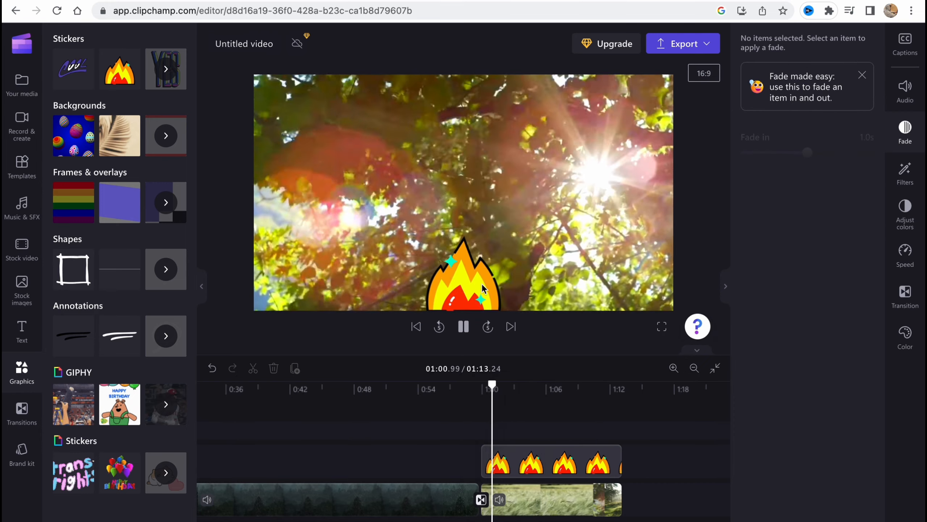
- Set the flame sticker's fade-in to its maximum and preview the start of the second clip
{"action": "left_click", "coordinate": [483, 289]}
{"action": "key", "text": "space"}
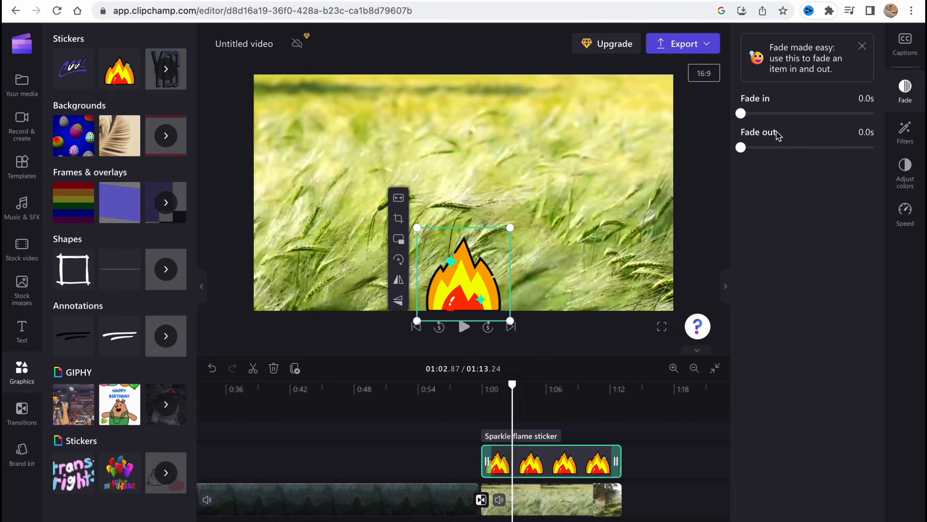
{"action": "left_click_drag", "start_coordinate": [789, 121], "coordinate": [911, 123]}
{"action": "left_click", "coordinate": [475, 431]}
{"action": "key", "text": "space"}
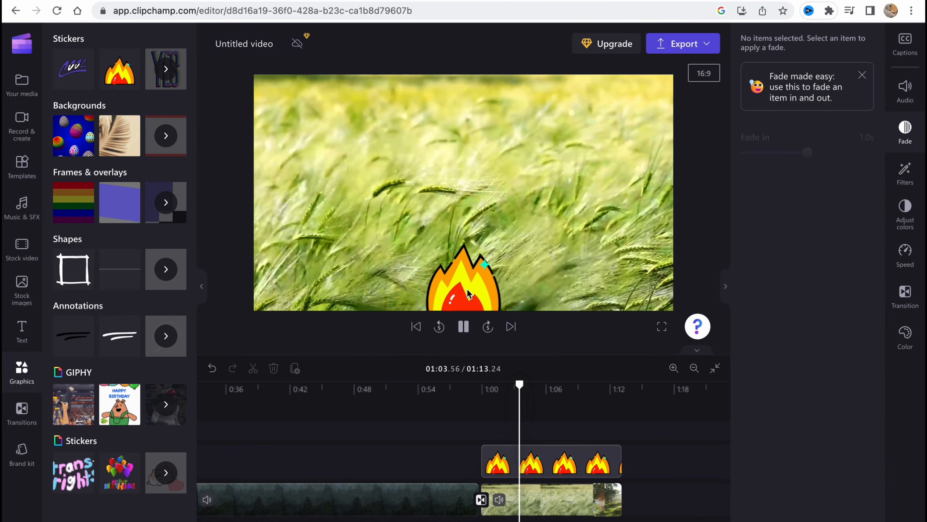
{"action": "left_click", "coordinate": [459, 317]}
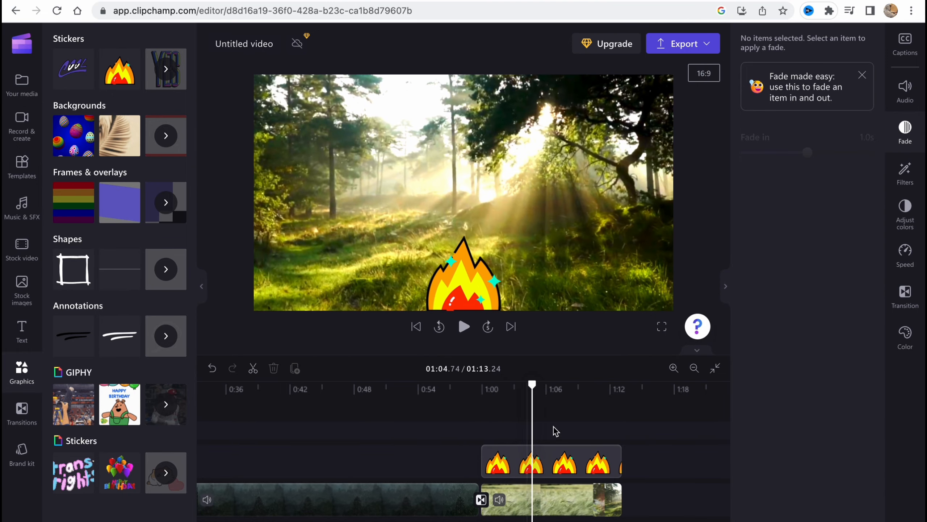
- Try the Blue overlay filter on the flame sticker and settle on Orange overlay
{"action": "left_click", "coordinate": [556, 461]}
{"action": "left_click", "coordinate": [908, 134]}
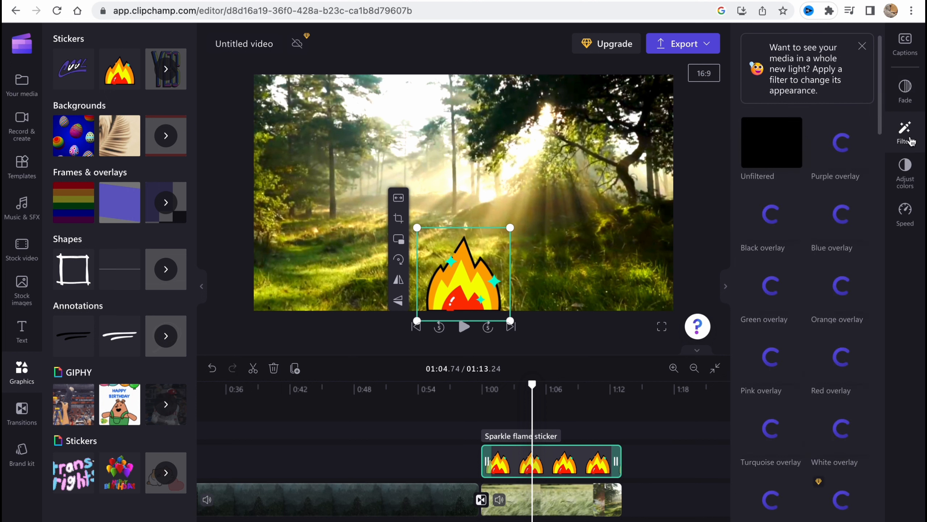
{"action": "left_click", "coordinate": [843, 229]}
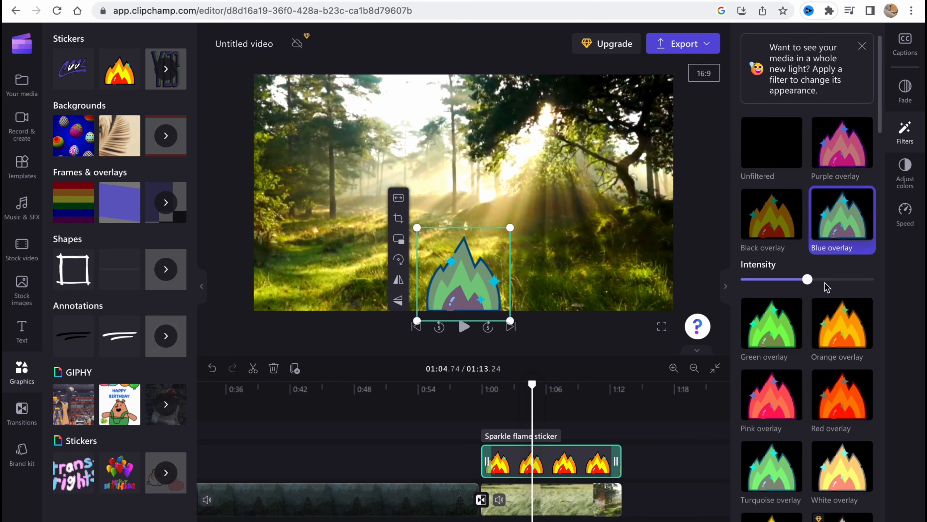
{"action": "left_click", "coordinate": [848, 321]}
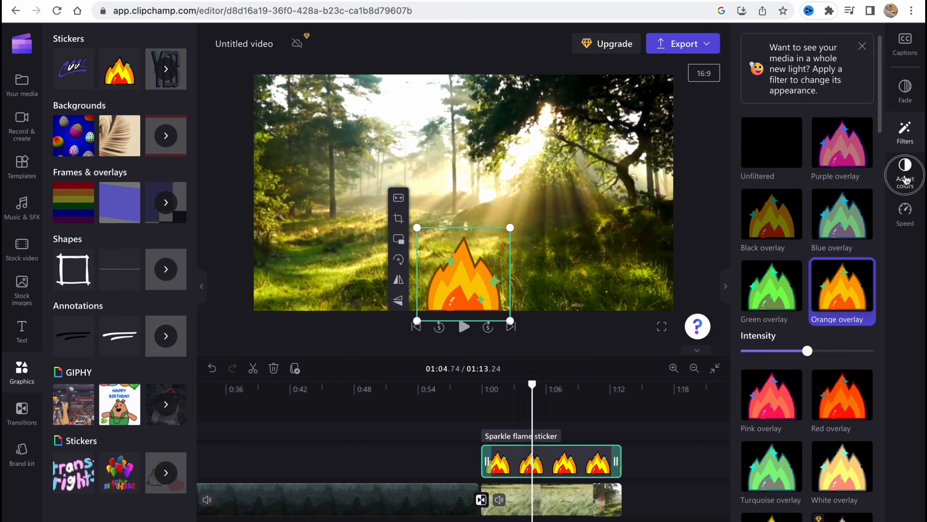
- Look through the sticker's color adjustment and speed settings and the stock image categories
{"action": "left_click", "coordinate": [907, 179]}
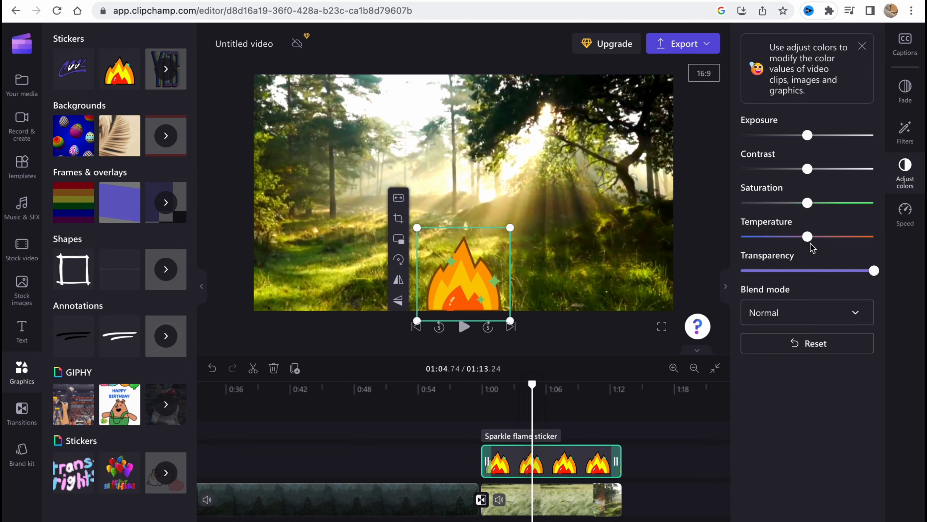
{"action": "left_click", "coordinate": [900, 220]}
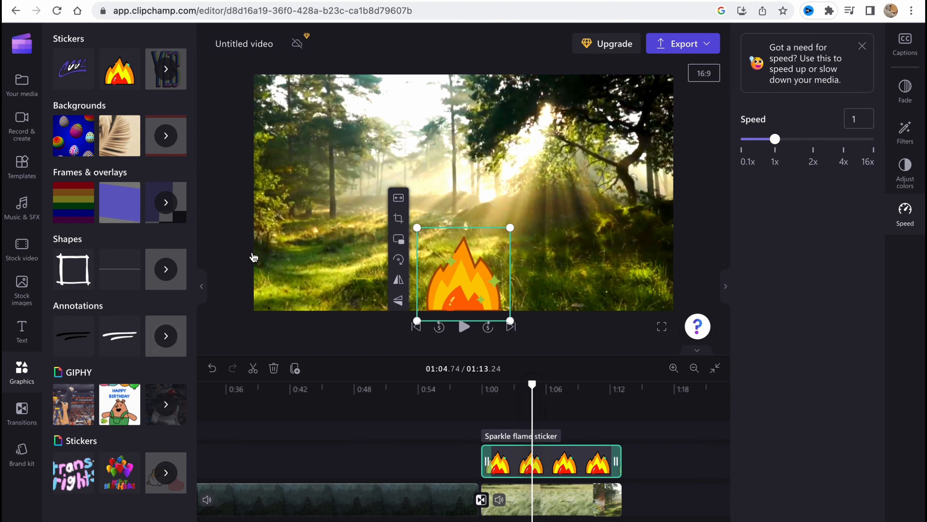
{"action": "left_click", "coordinate": [365, 459]}
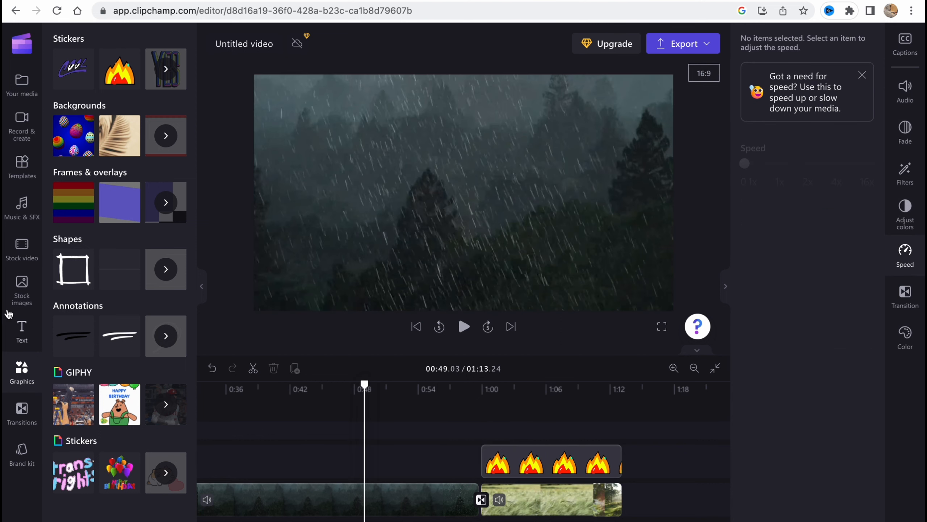
{"action": "left_click", "coordinate": [21, 289]}
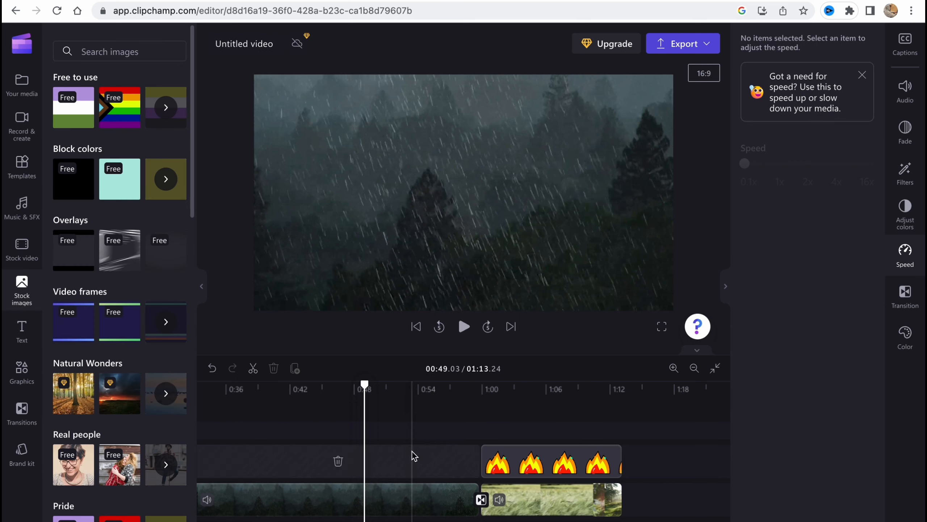
{"action": "scroll", "coordinate": [413, 452], "scroll_direction": "down", "scroll_amount": 5}
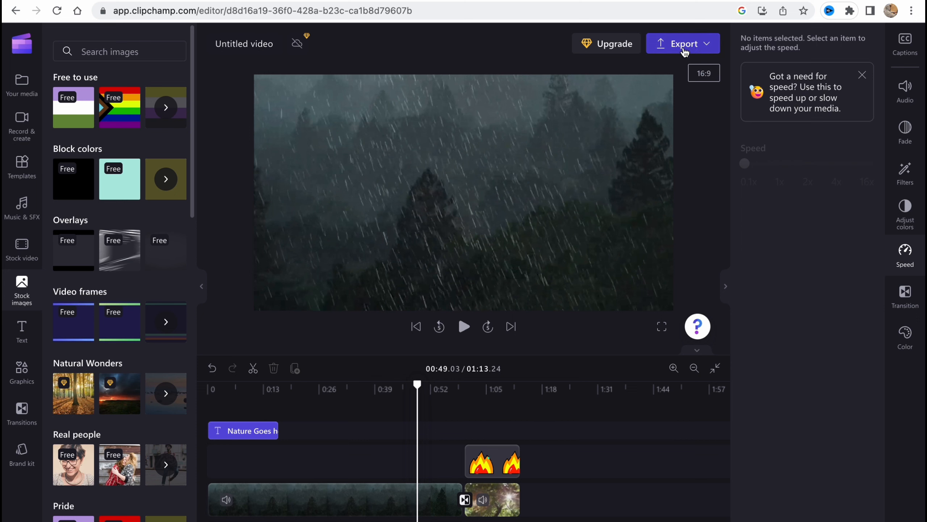
- Export the video at 1080p and look over the save and share destinations
{"action": "left_click", "coordinate": [710, 45]}
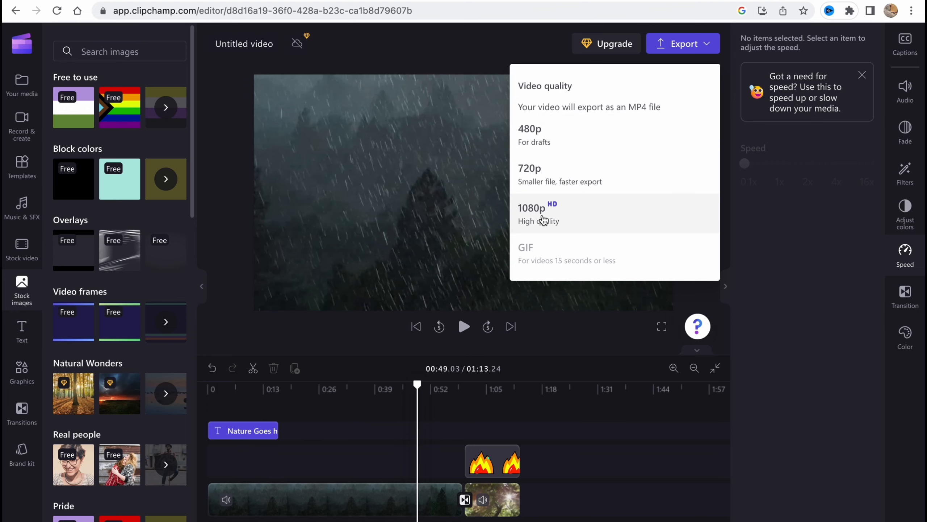
{"action": "left_click", "coordinate": [544, 219]}
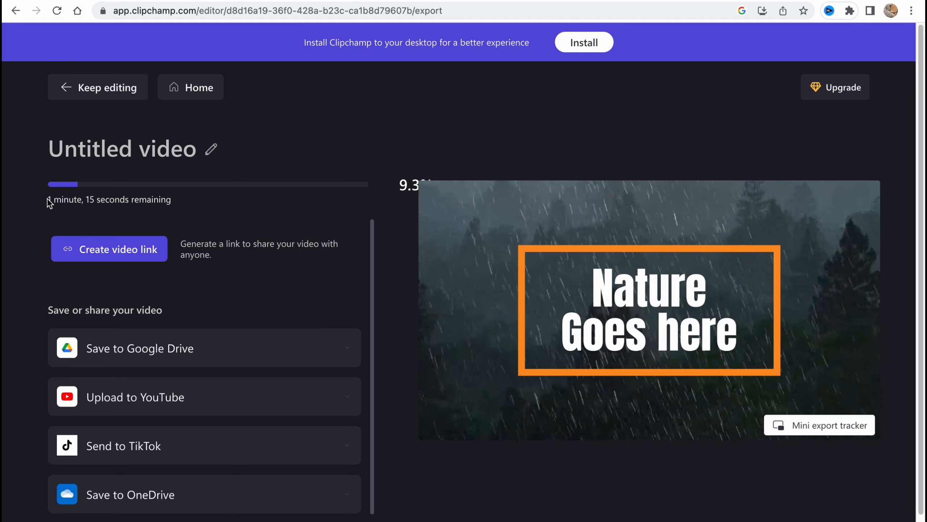
{"action": "left_click_drag", "start_coordinate": [50, 203], "coordinate": [135, 201]}
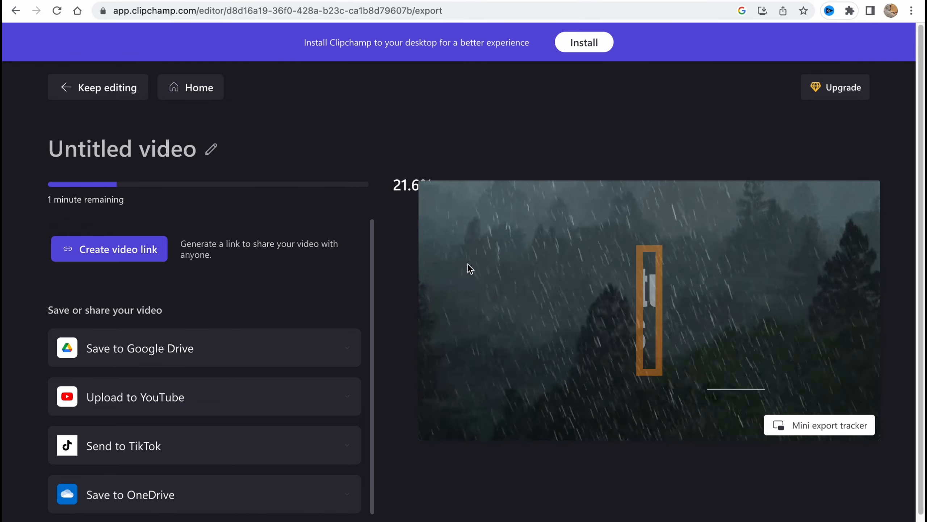
{"action": "scroll", "coordinate": [310, 310], "scroll_direction": "down", "scroll_amount": 2}
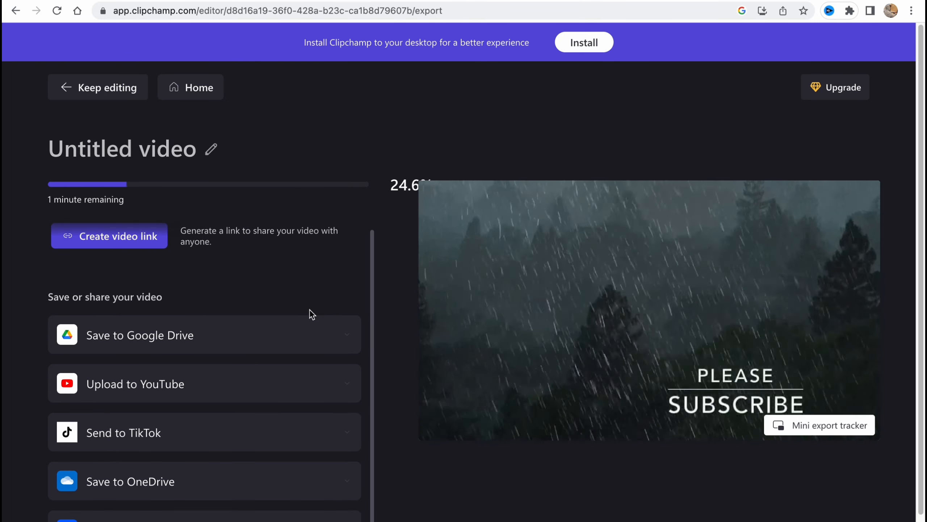
{"action": "scroll", "coordinate": [304, 311], "scroll_direction": "up", "scroll_amount": 2}
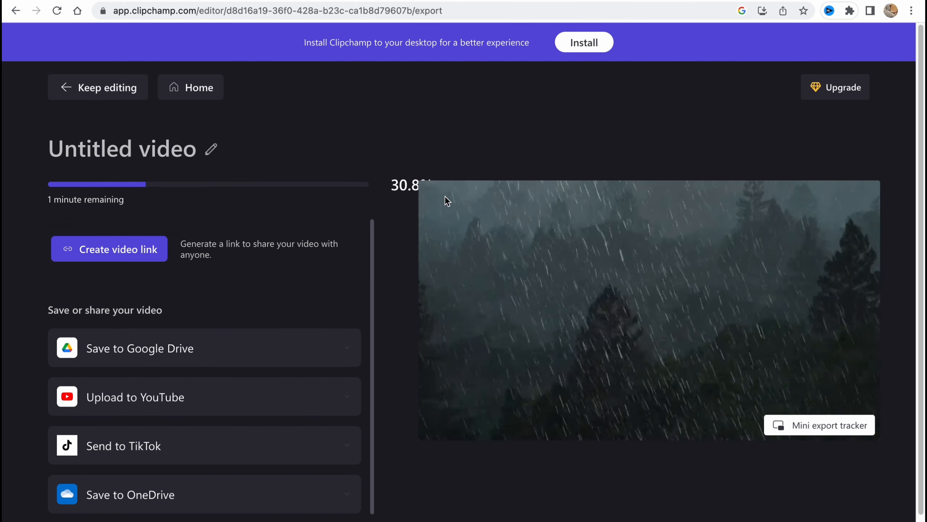
- Open the comparison of the Free and Essentials plans and switch the billing to Pay yearly
{"action": "left_click", "coordinate": [836, 92]}
{"action": "left_click", "coordinate": [776, 105]}
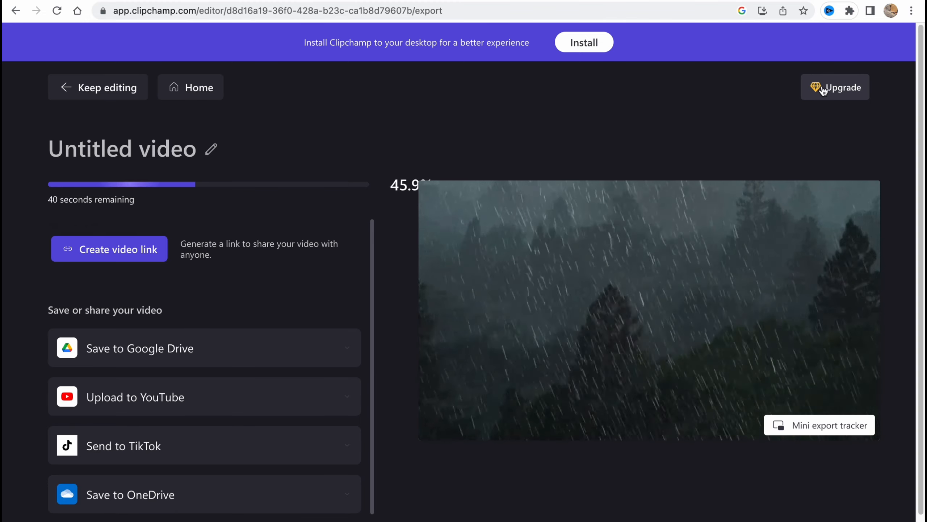
{"action": "left_click", "coordinate": [819, 89]}
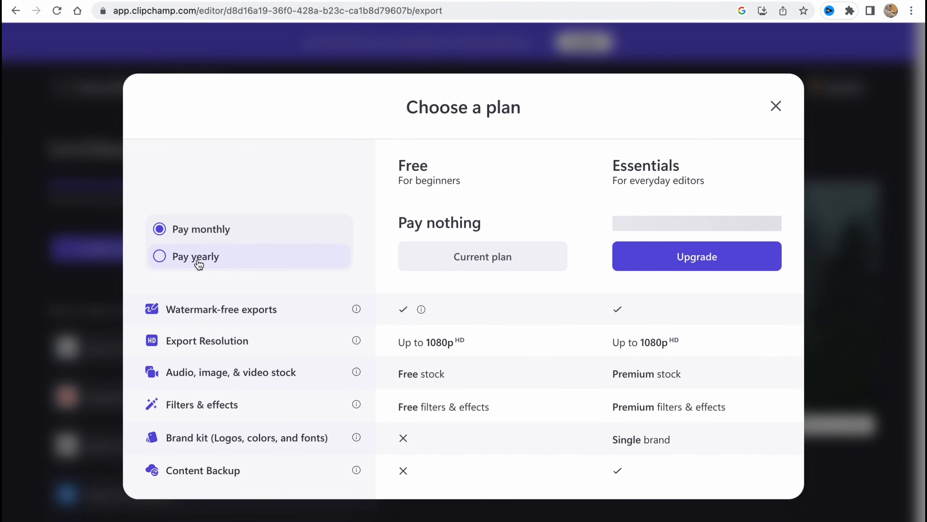
{"action": "left_click", "coordinate": [179, 257]}
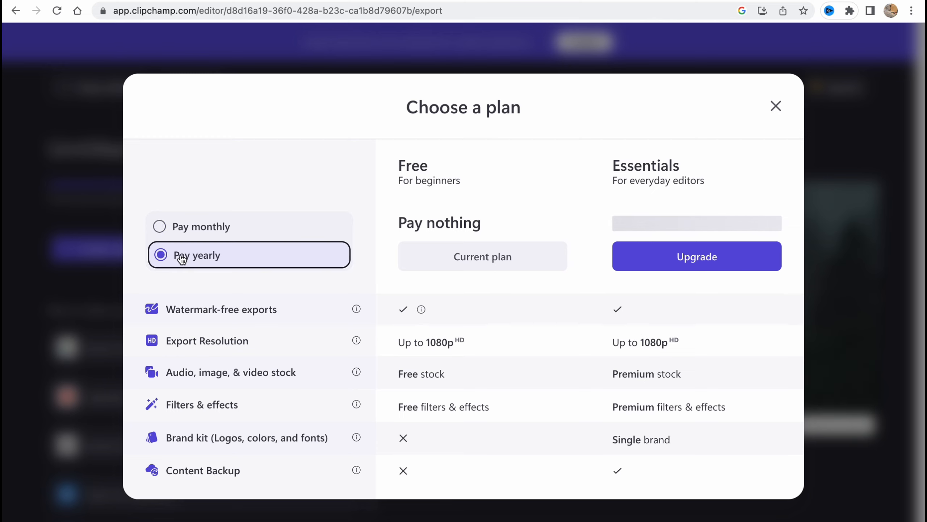
- Compare the billing options by switching the plan to Pay monthly and back to Pay yearly
{"action": "left_click", "coordinate": [165, 233]}
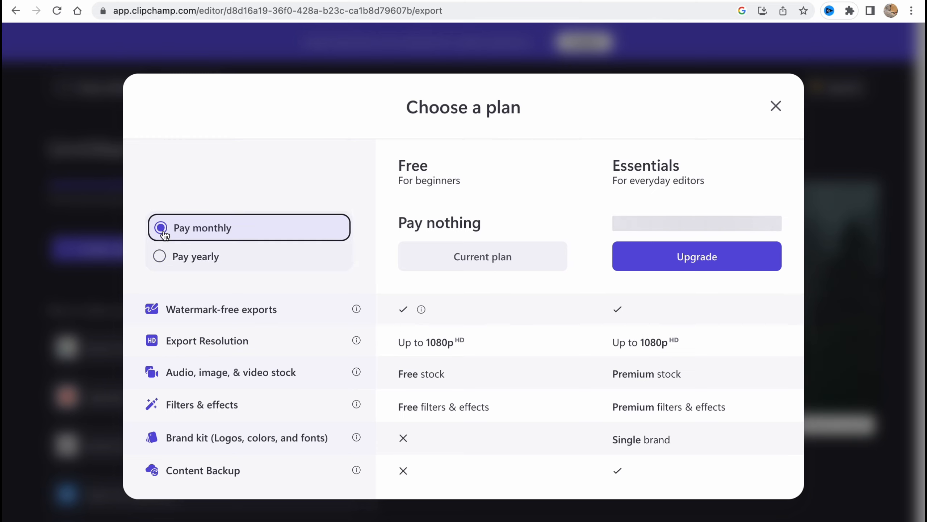
{"action": "left_click", "coordinate": [163, 257]}
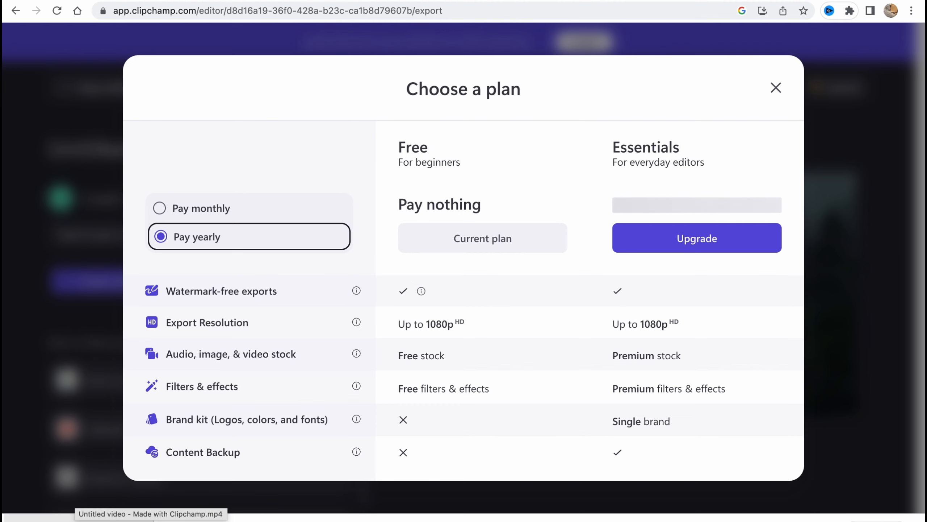
- Open the exported file "Untitled video - Made with Clipchamp.mp4" in the video player and skim forward through its playback
{"action": "left_click", "coordinate": [76, 519]}
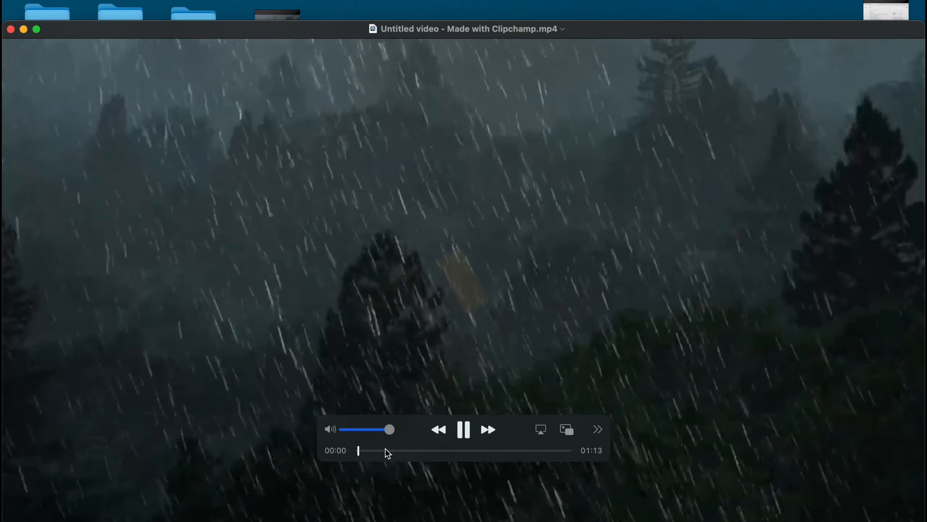
{"action": "left_click_drag", "start_coordinate": [363, 451], "coordinate": [496, 454]}
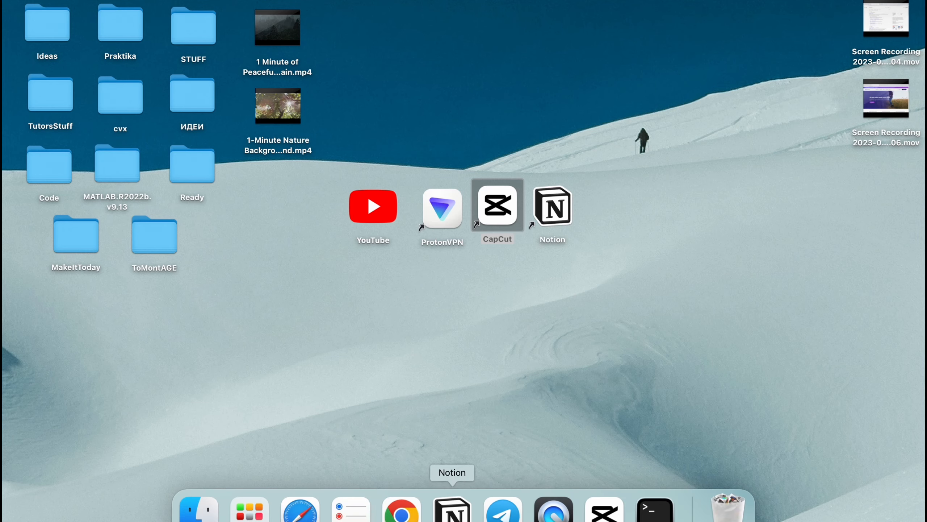
- Switch back to Clipchamp in Chrome, dismiss the plan comparison and return from the export page to the project's editor
{"action": "left_click", "coordinate": [399, 509]}
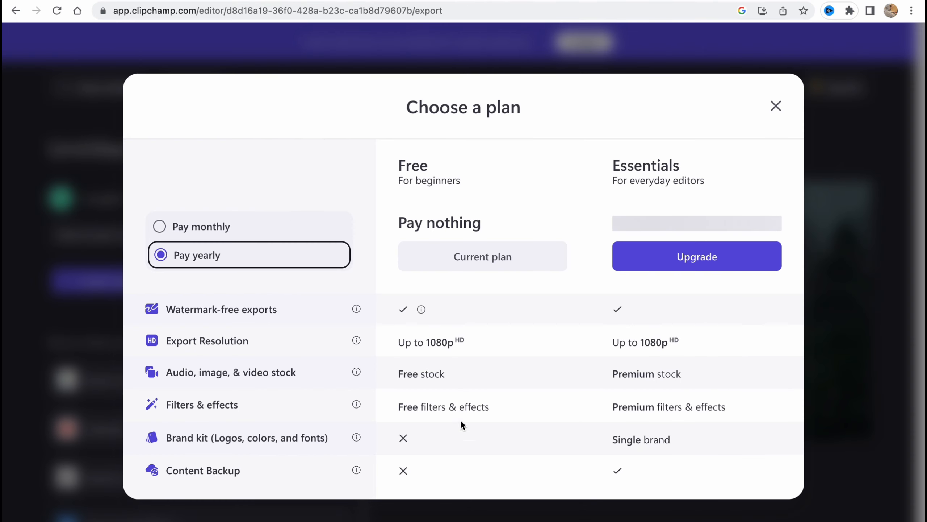
{"action": "left_click", "coordinate": [776, 105]}
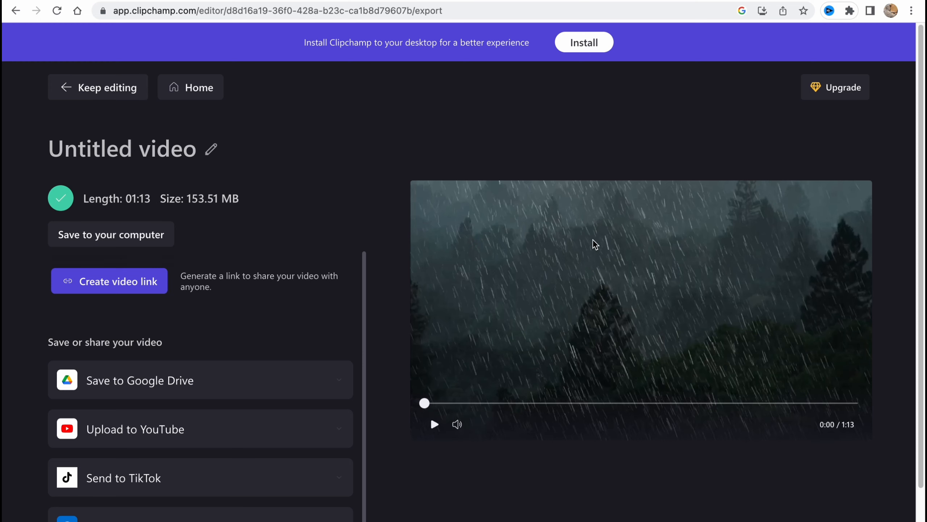
{"action": "left_click", "coordinate": [103, 97]}
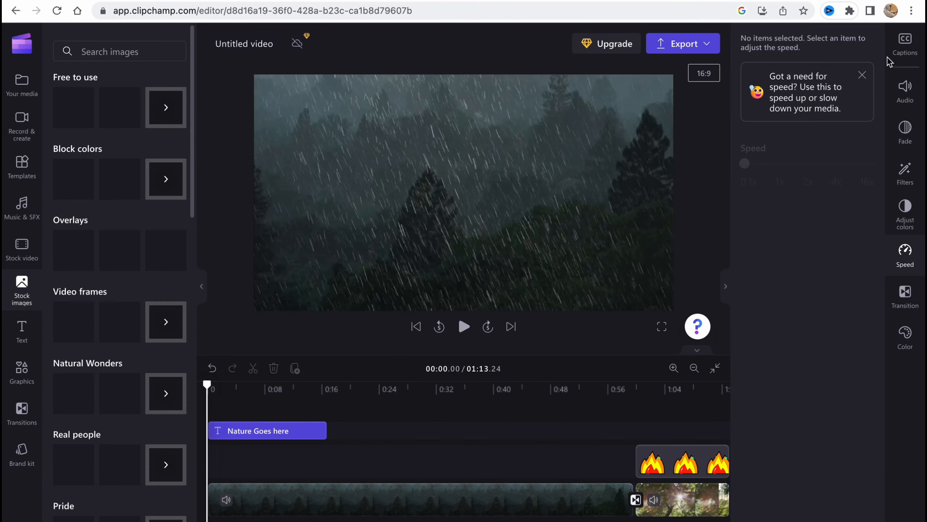